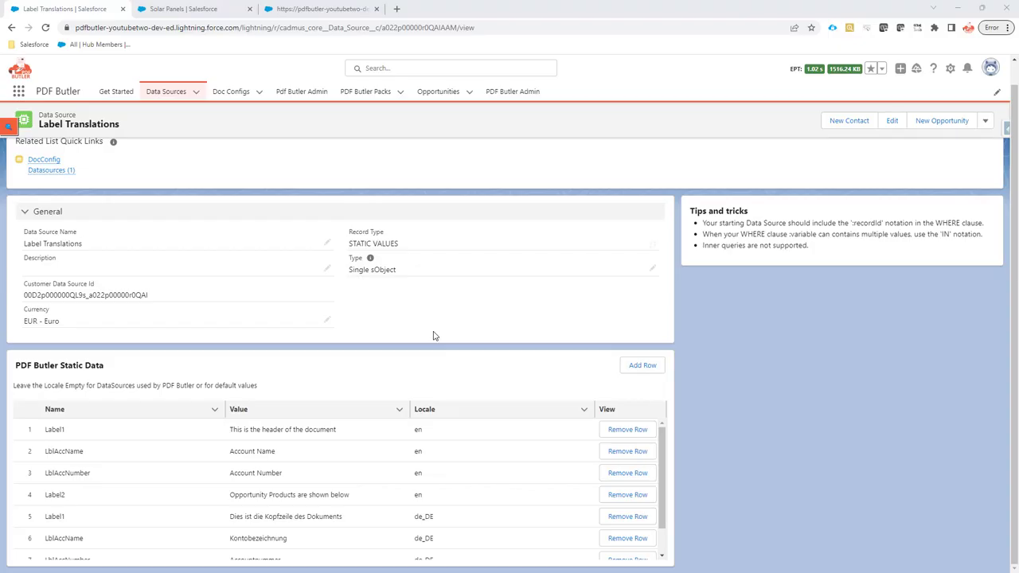
Compare the STATIC VALUES rows with the Label1 and LblAccName placeholders in the Word template
left_click(350, 244)
left_click_drag(350, 244, 400, 251)
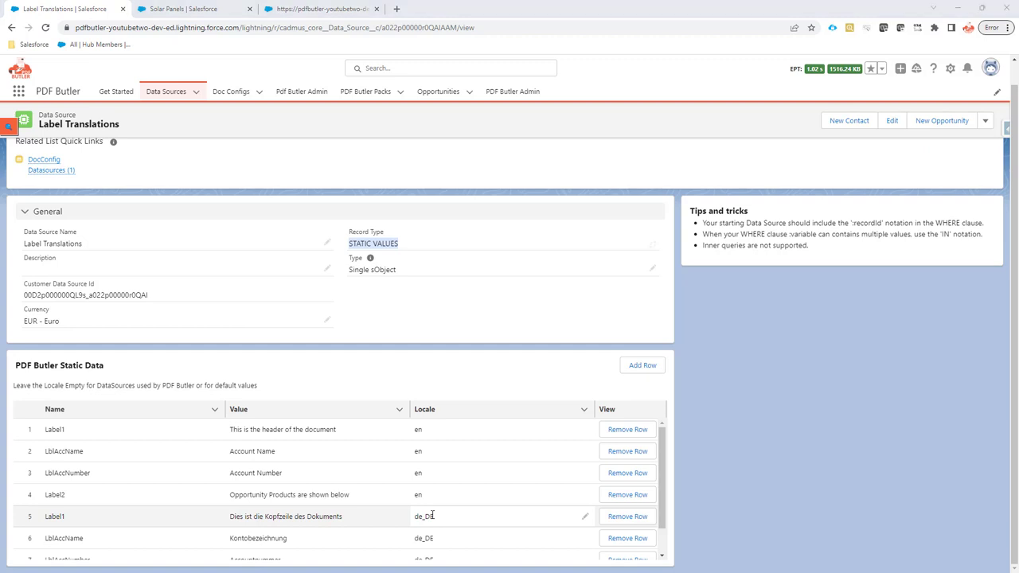
key("alt+Tab")
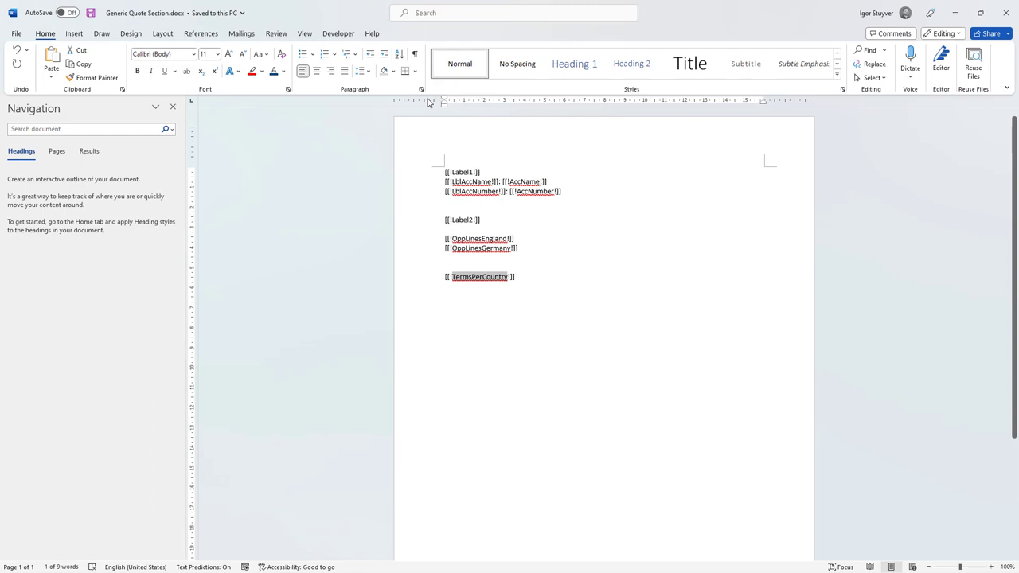
left_click(430, 174)
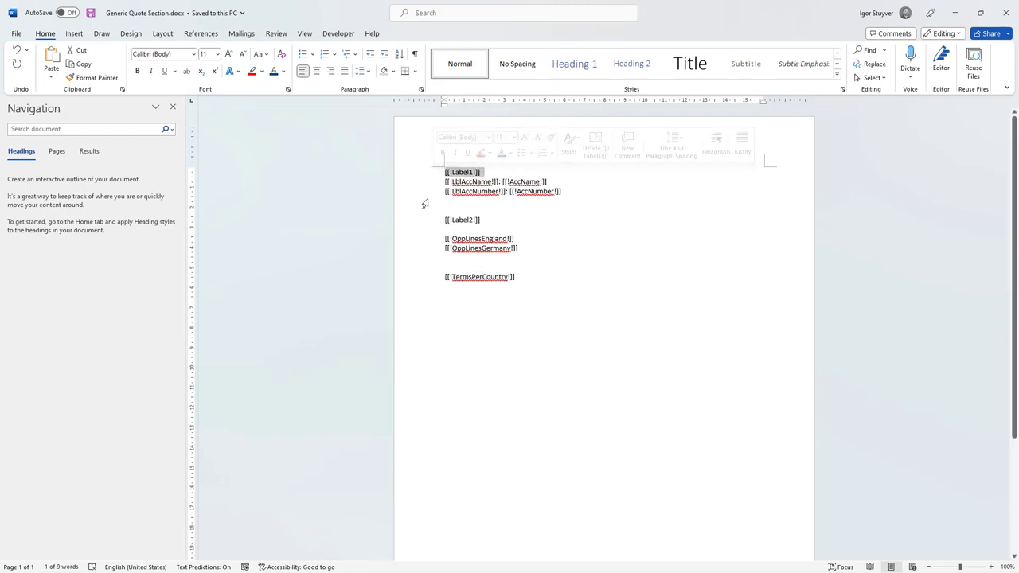
left_click_drag(444, 182, 507, 192)
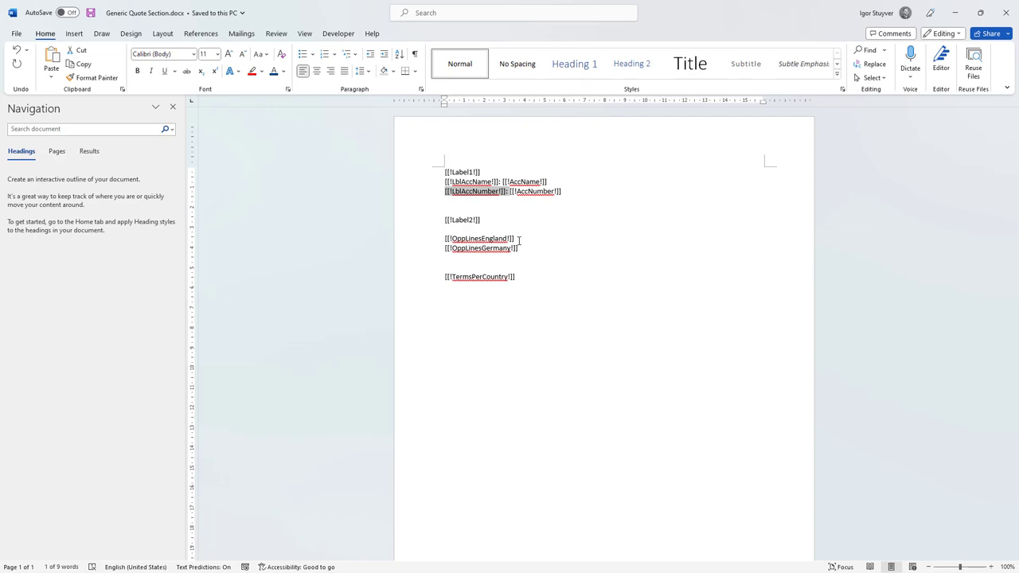
left_click(518, 240)
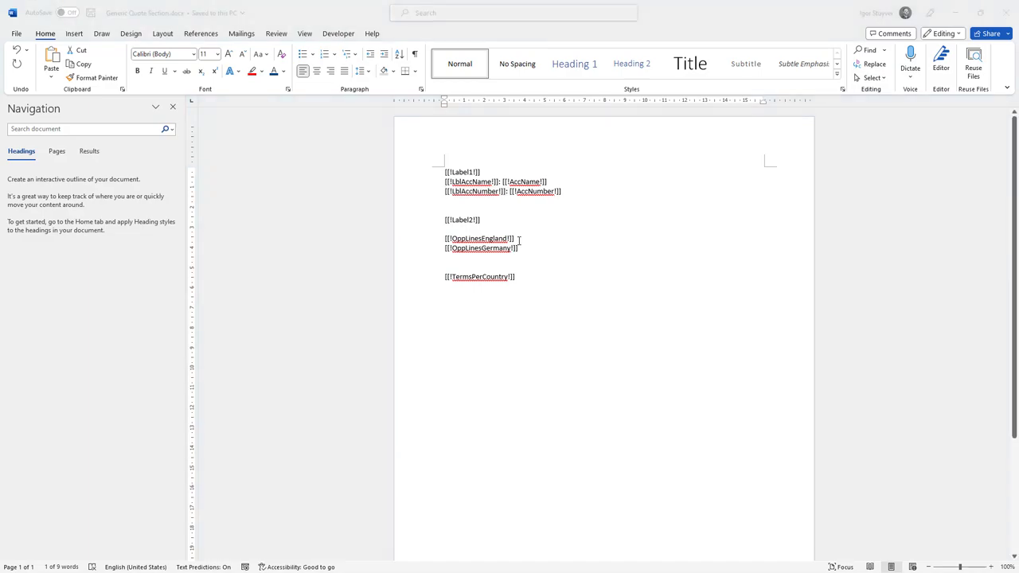
key("alt+Tab")
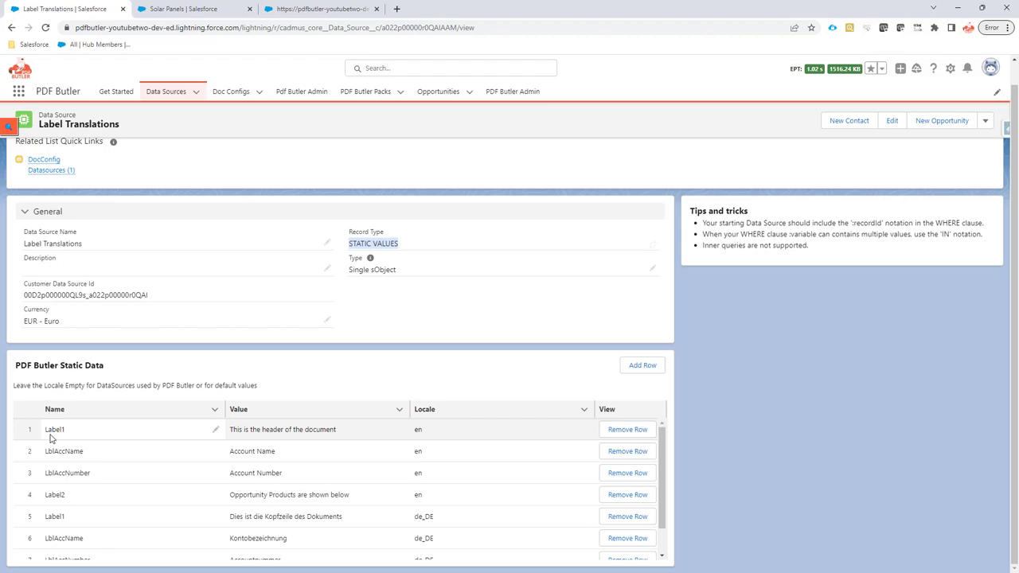
Copy the word Label1 from the template's first line and return to Salesforce
key("alt+Tab")
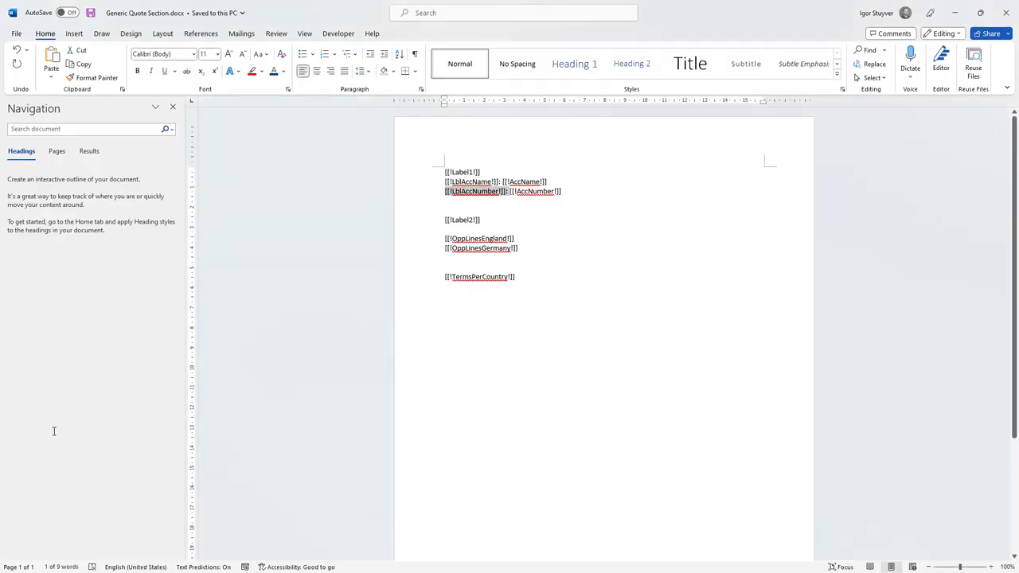
left_click(451, 172)
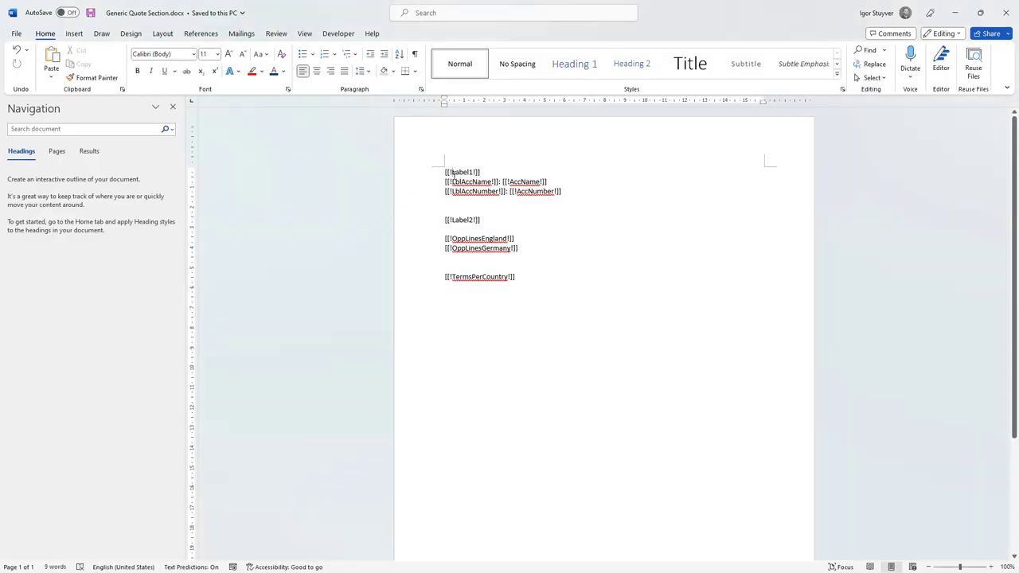
double_click(461, 172)
key("ctrl+c")
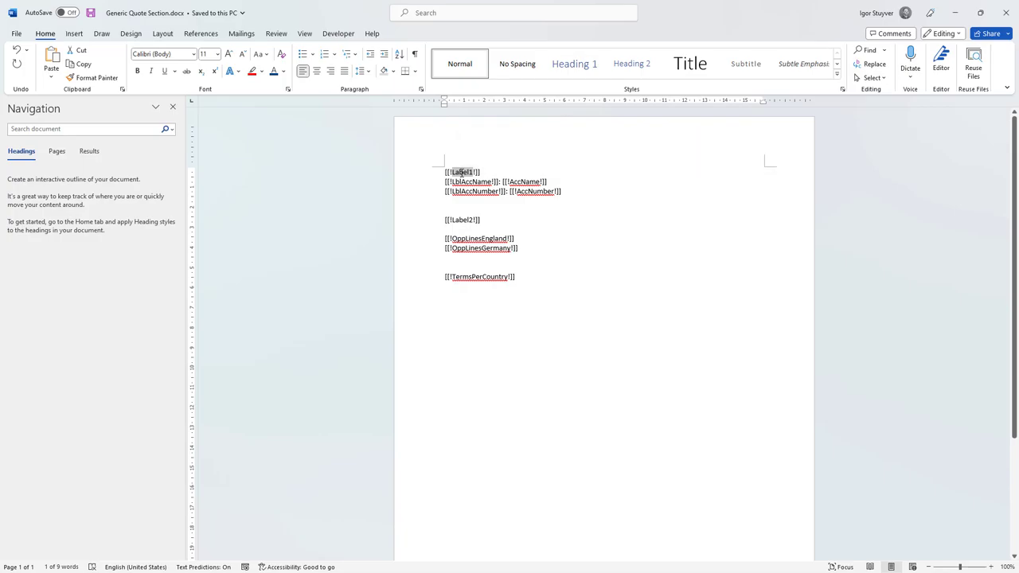
key("alt+Tab")
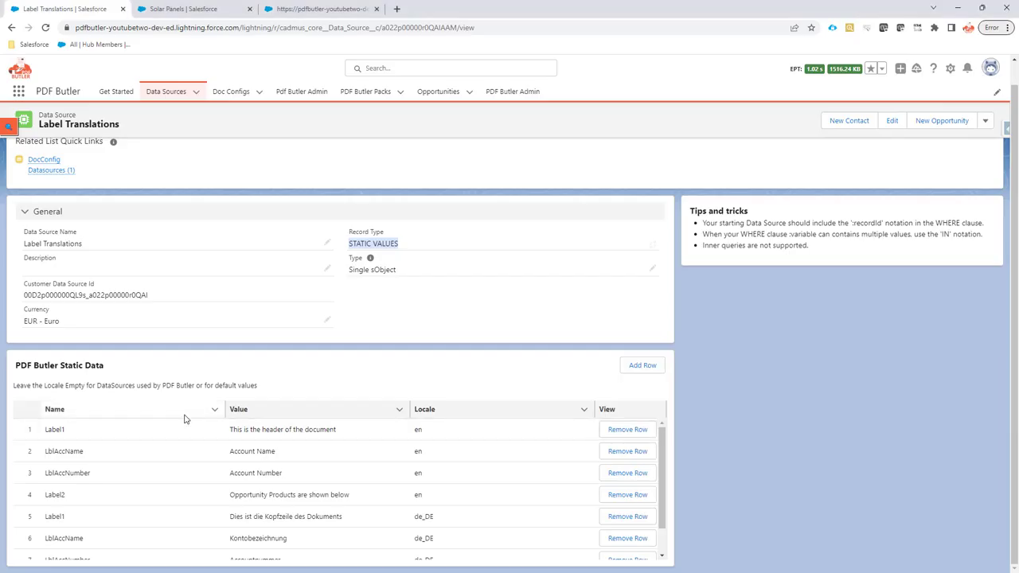
Search the Label Translations page for the pasted text Label1
key("ctrl+f")
key("ctrl+v")
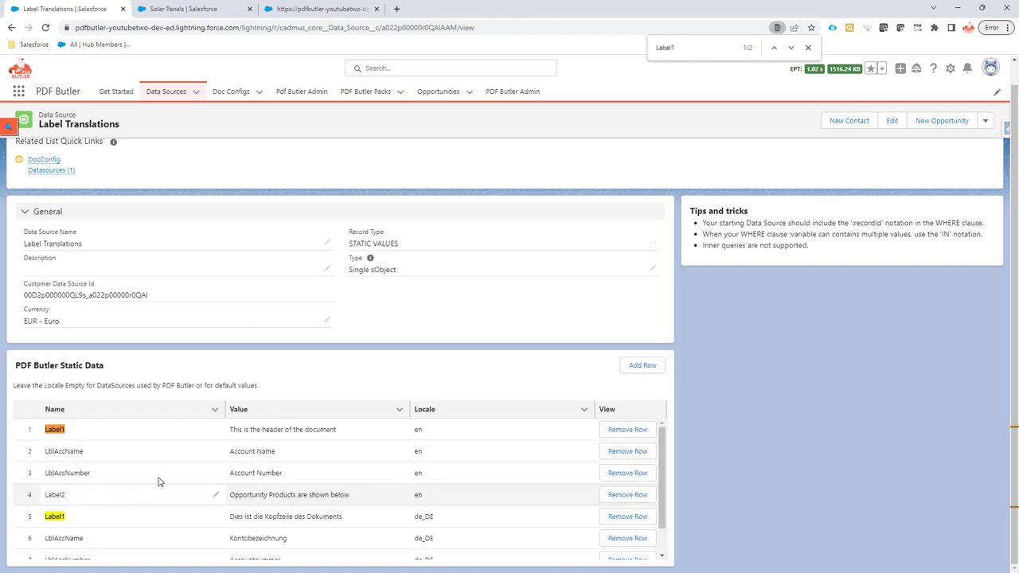
scroll(209, 475, "down", 1)
scroll(396, 470, "up", 1)
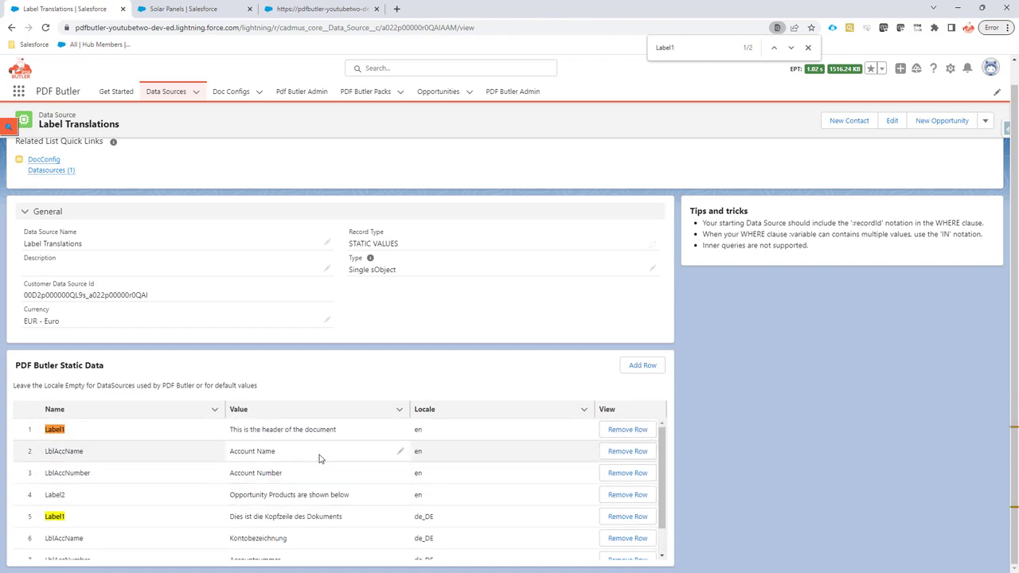
Add static row 9 with Name Label1, Value 'default value', no locale, and save
left_click(643, 365)
scroll(509, 501, "down", 2)
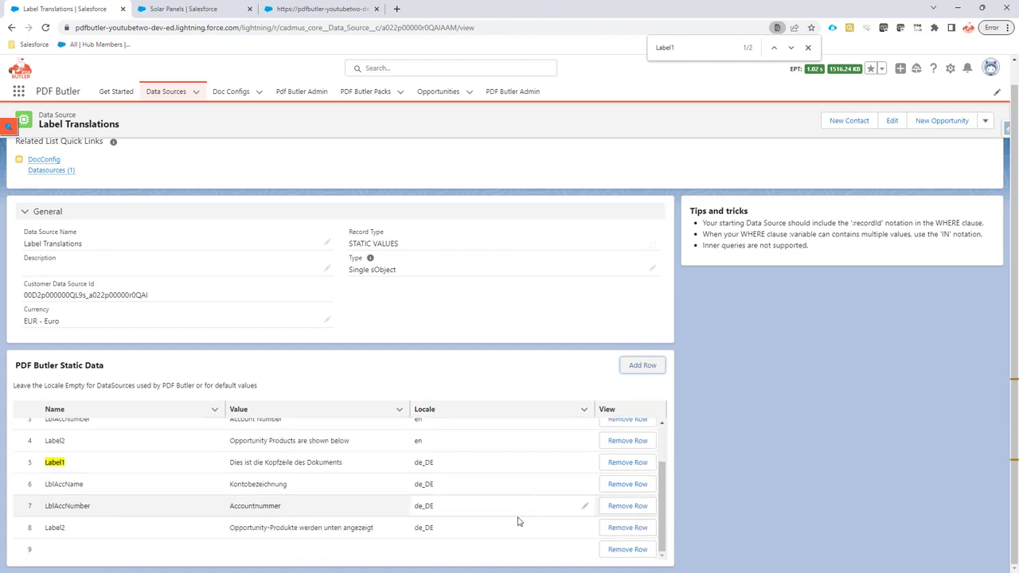
left_click(215, 549)
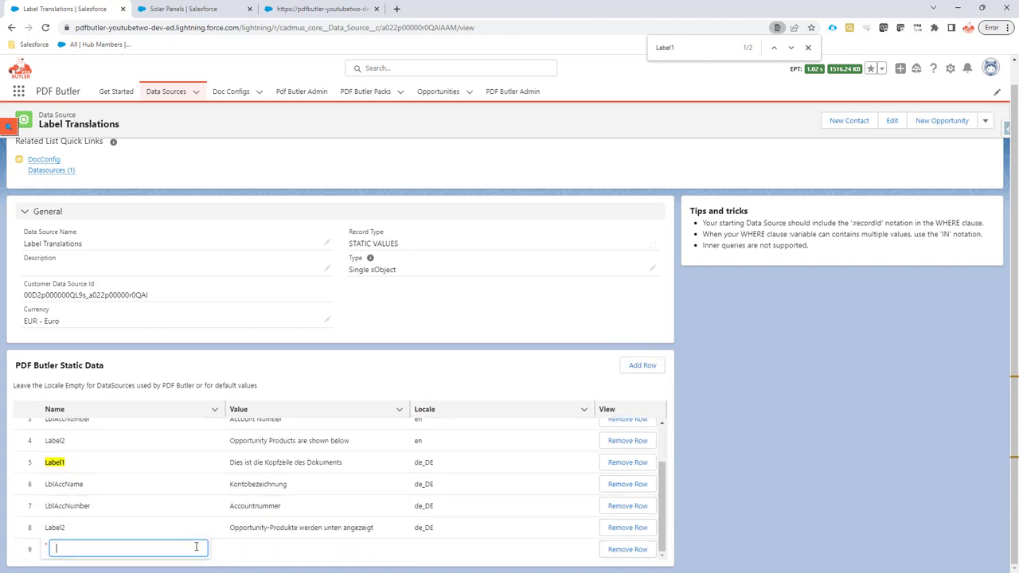
type("Label3")
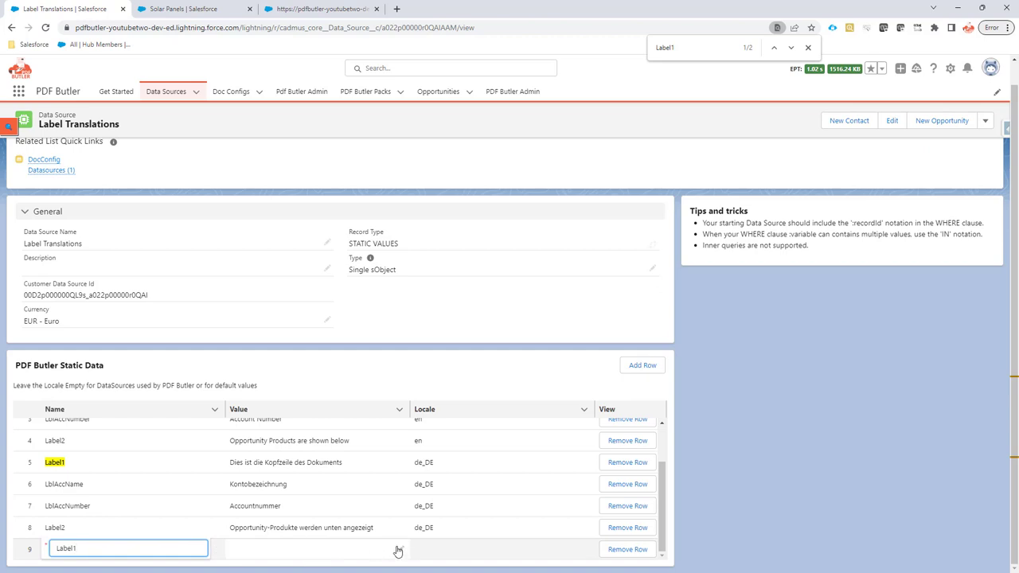
left_click(397, 549)
left_click(403, 551)
type("de")
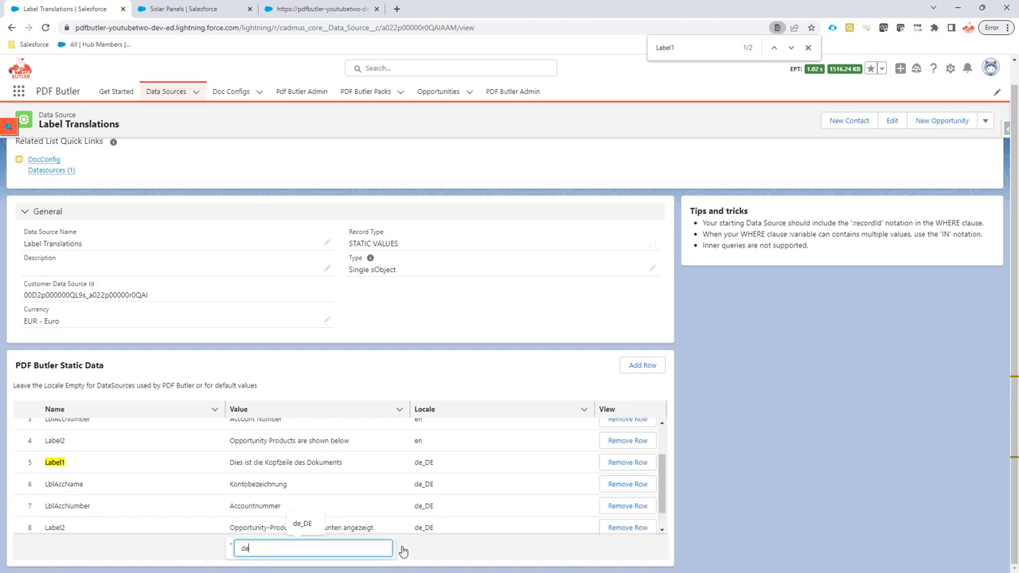
type("fault value")
left_click(434, 524)
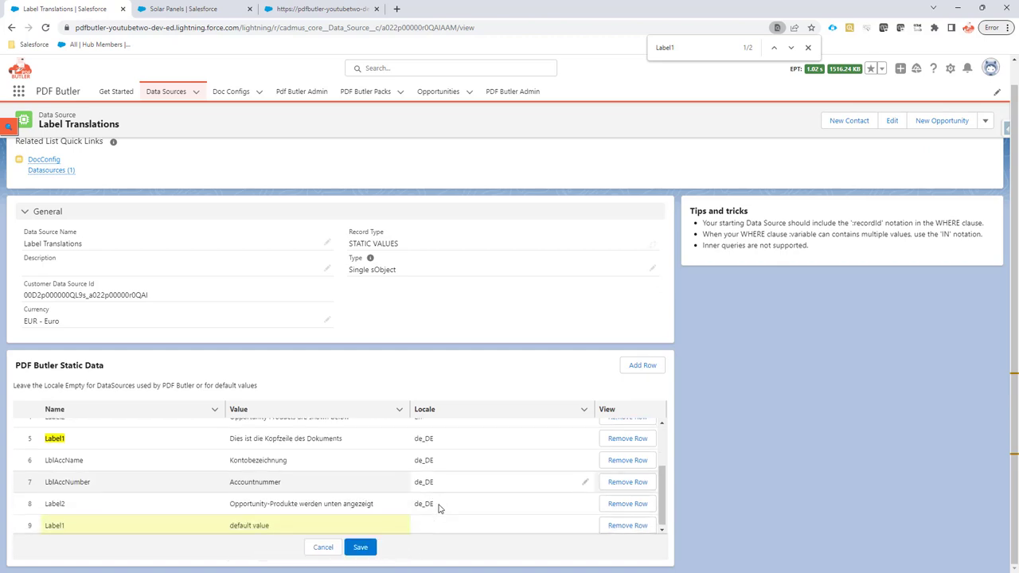
left_click(359, 547)
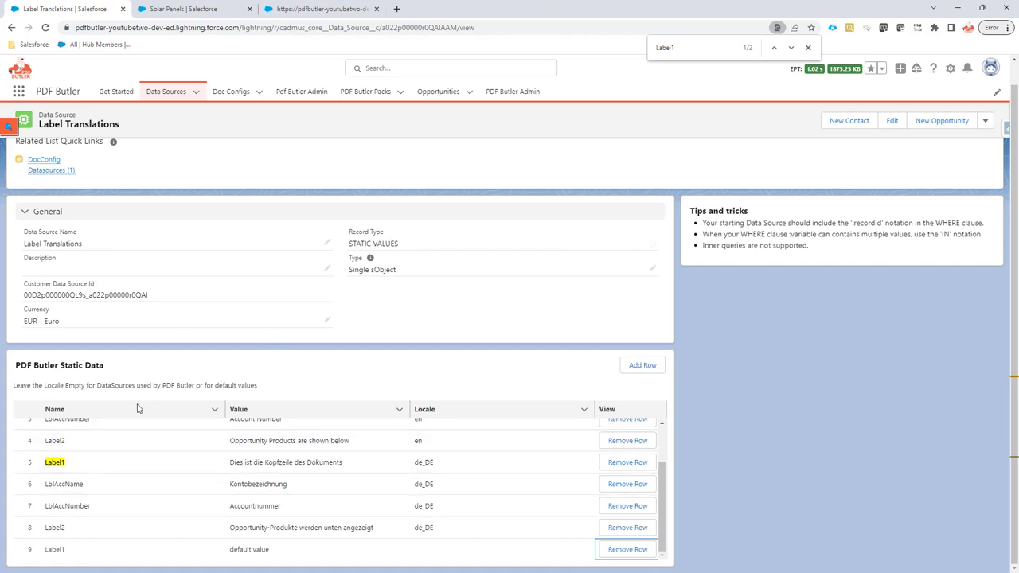
Remove LblAccNumber from the Label Translations field list in the DocConfig editor and add a blank field
left_click(306, 9)
left_click(53, 189)
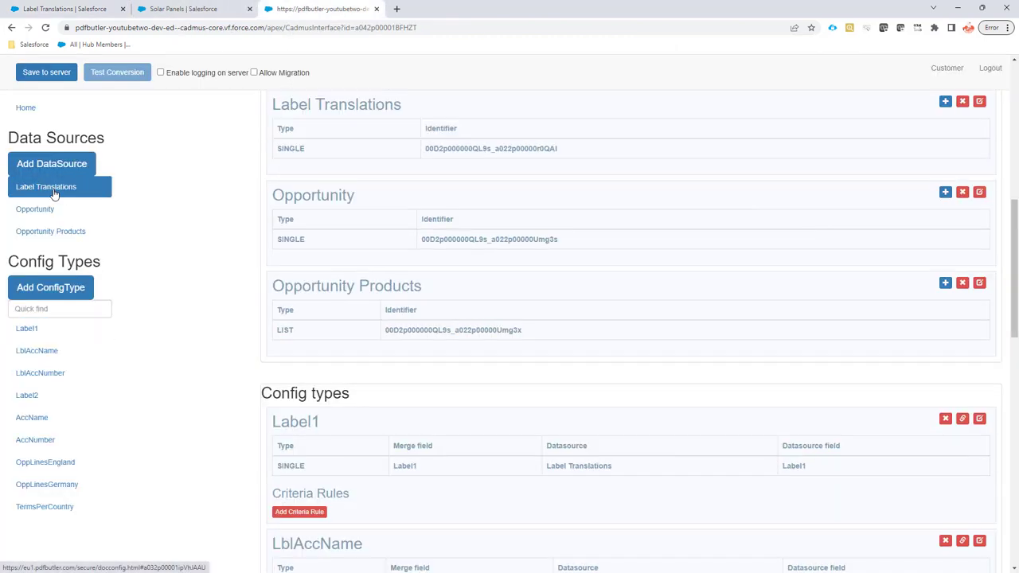
scroll(263, 167, "up", 1)
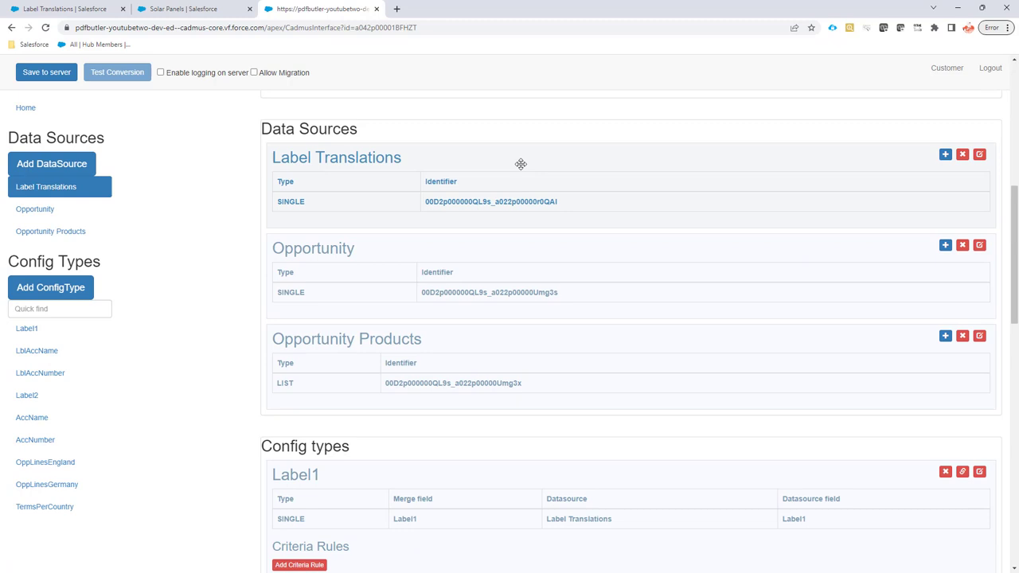
left_click(980, 155)
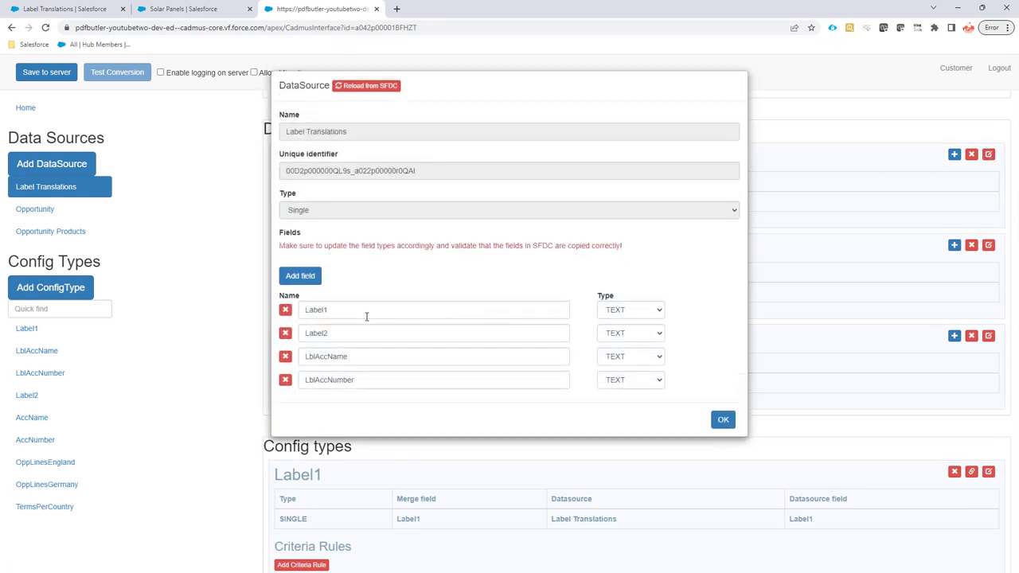
left_click(285, 379)
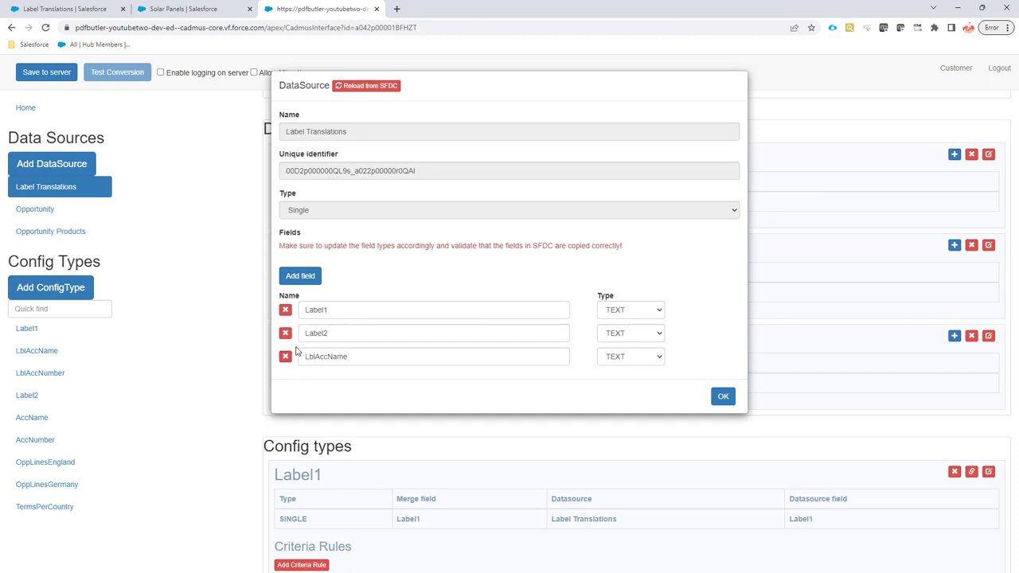
left_click(307, 275)
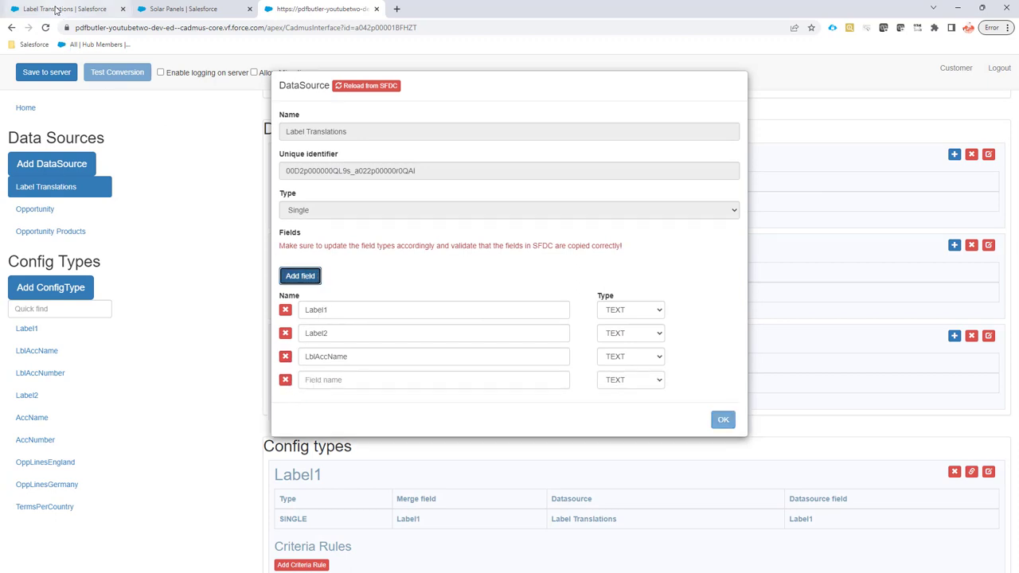
left_click(63, 13)
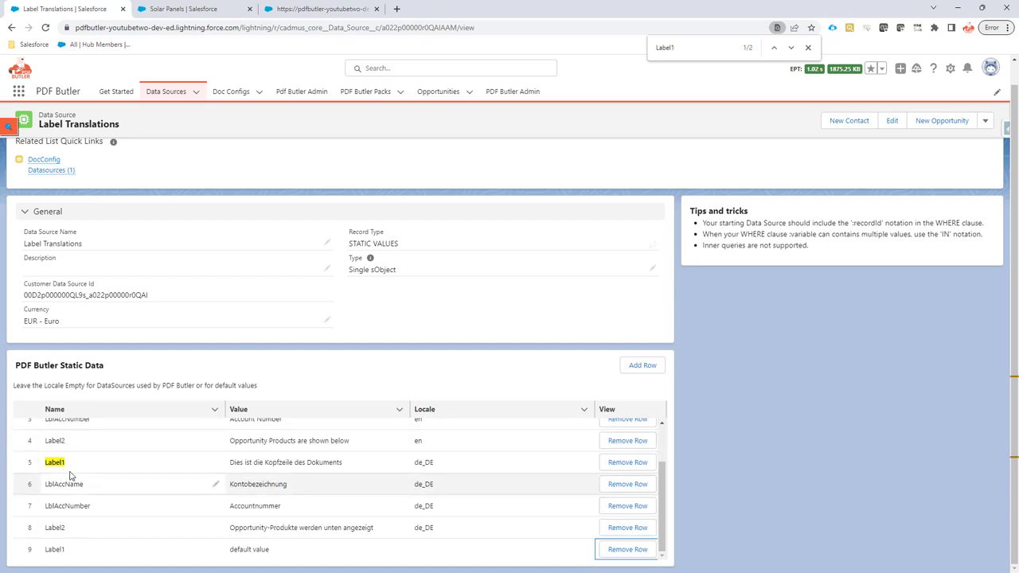
Copy LblAccNumber from the static data table into the empty fourth field name
scroll(72, 478, "up", 1)
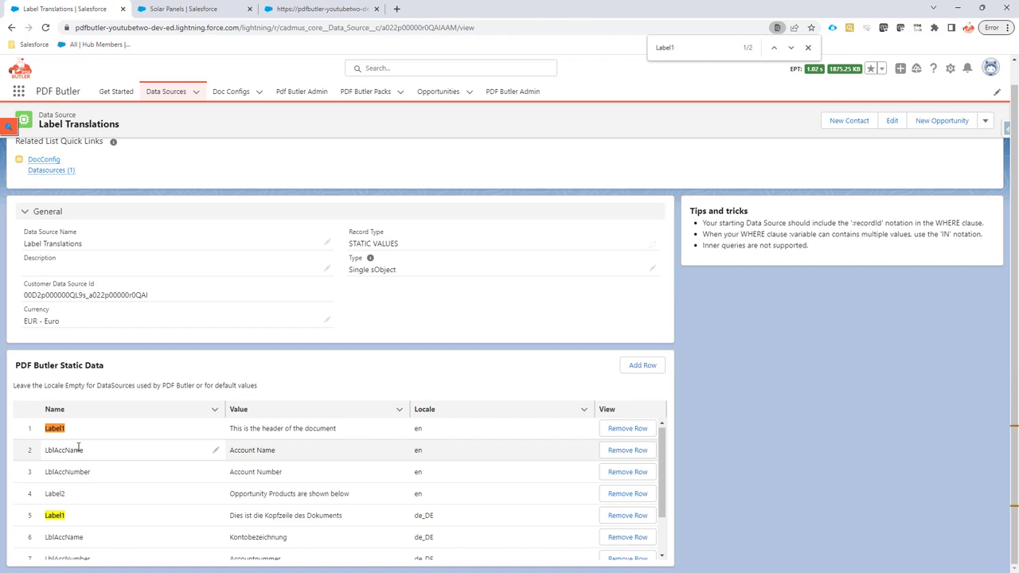
double_click(66, 471)
key("ctrl+c")
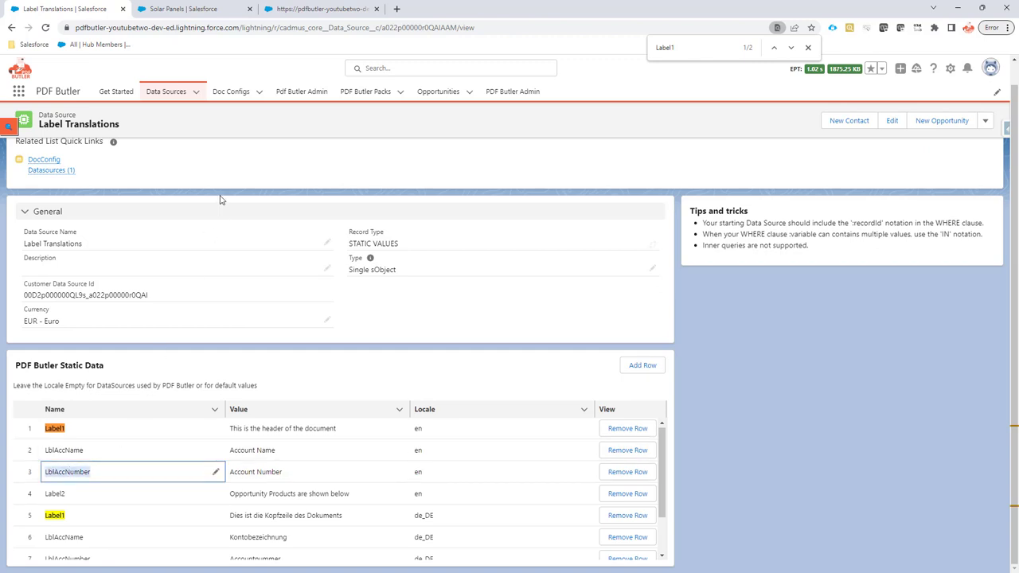
left_click(296, 11)
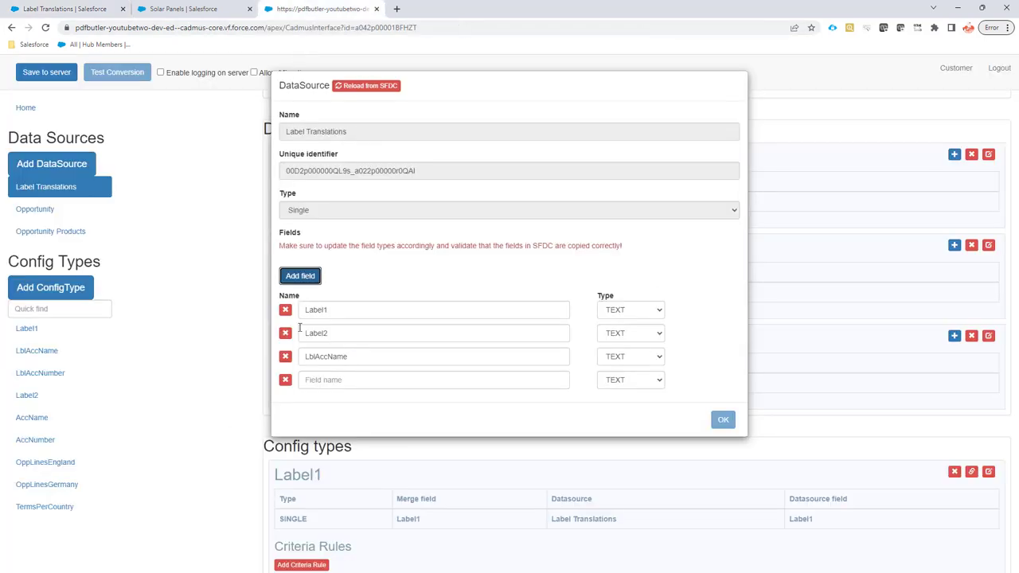
left_click(330, 380)
key("ctrl+v")
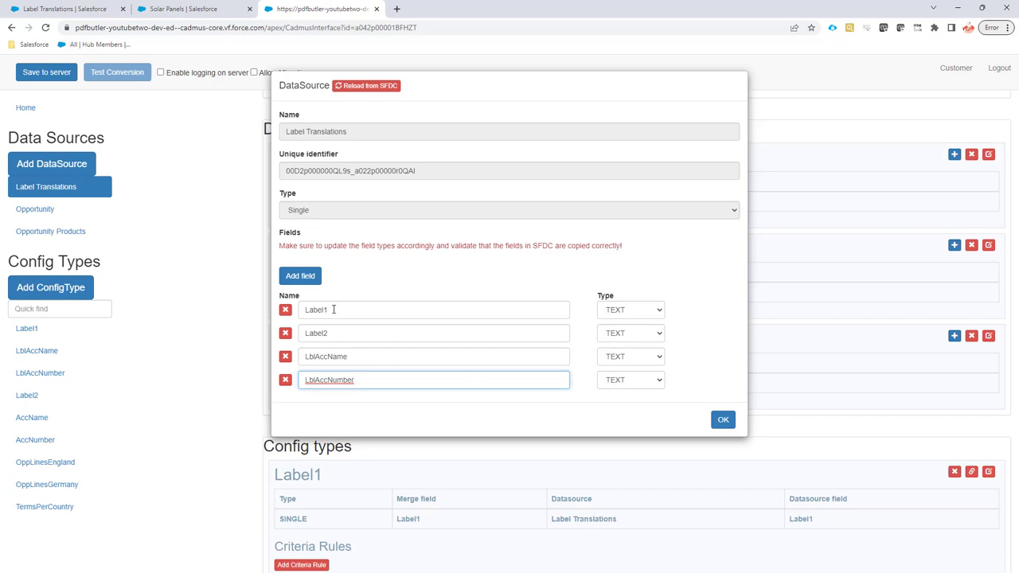
Delete the extra empty rows, keep TEXT type, and confirm the four-field list
left_click(300, 278)
left_click(300, 278)
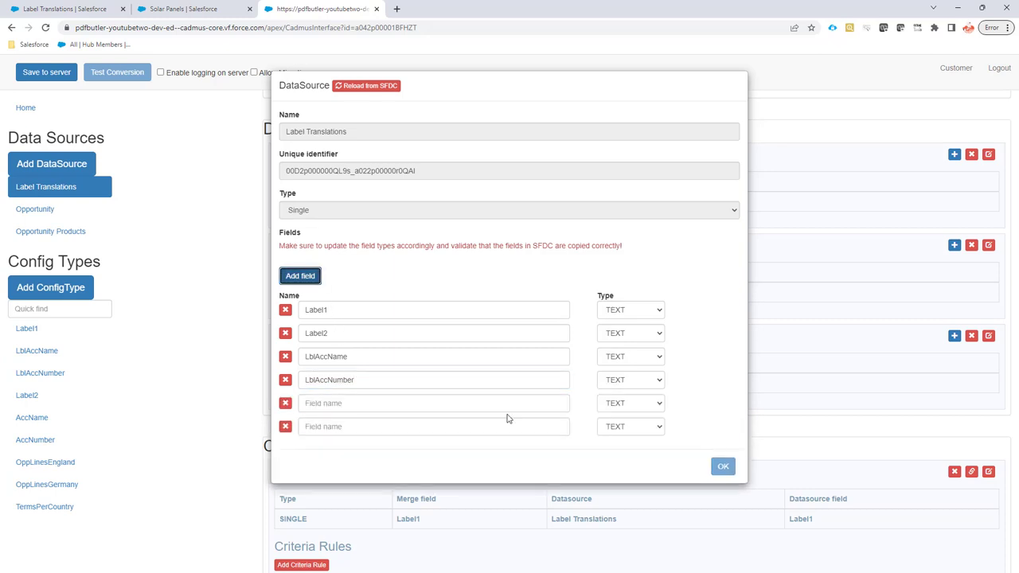
left_click(628, 405)
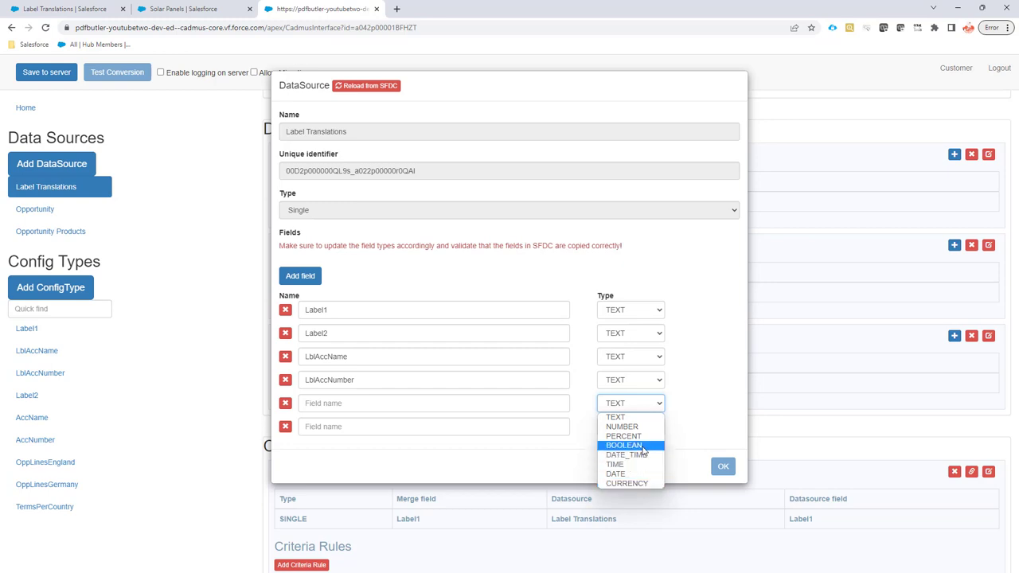
left_click(516, 451)
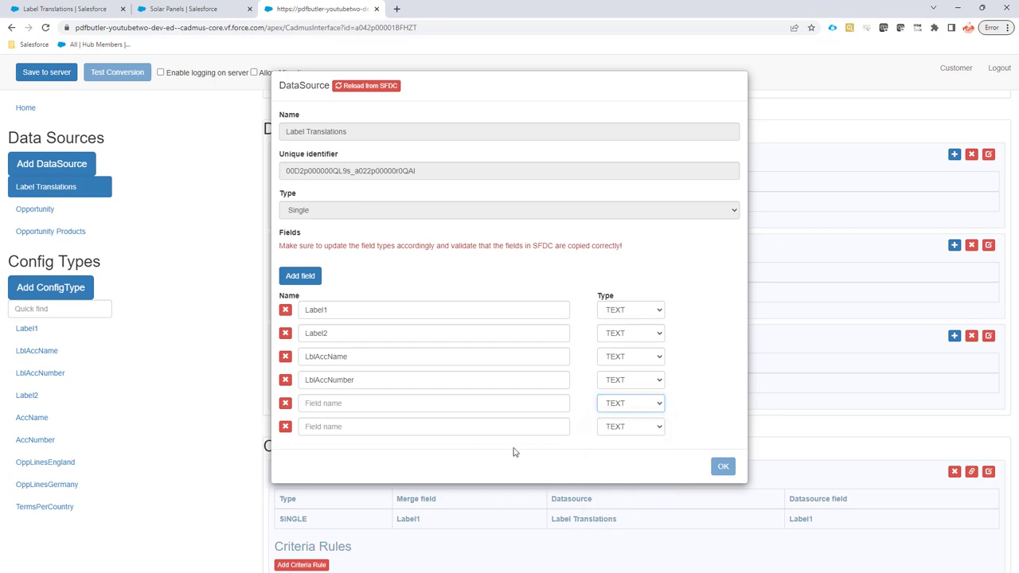
left_click(285, 405)
left_click(286, 404)
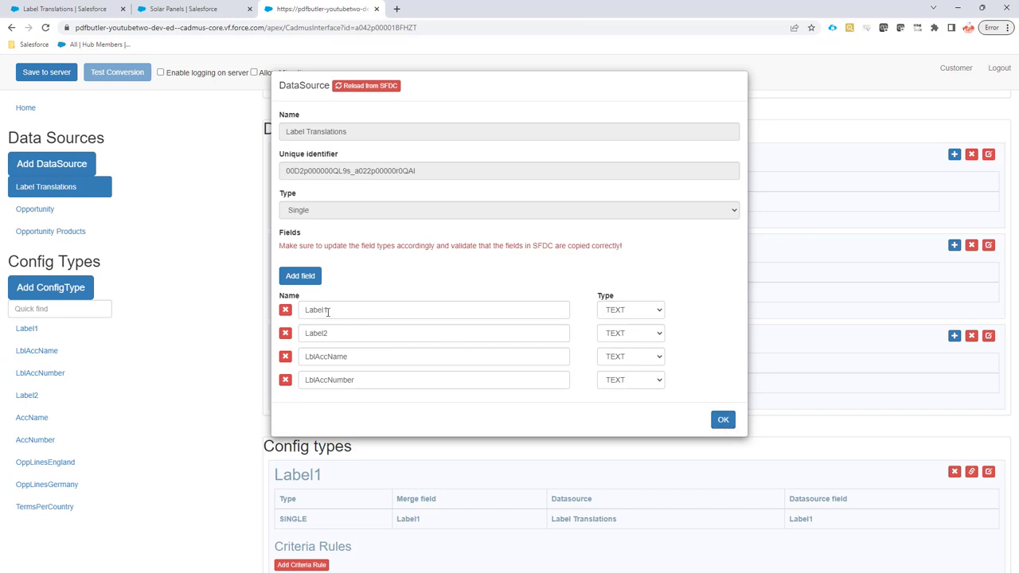
left_click(722, 419)
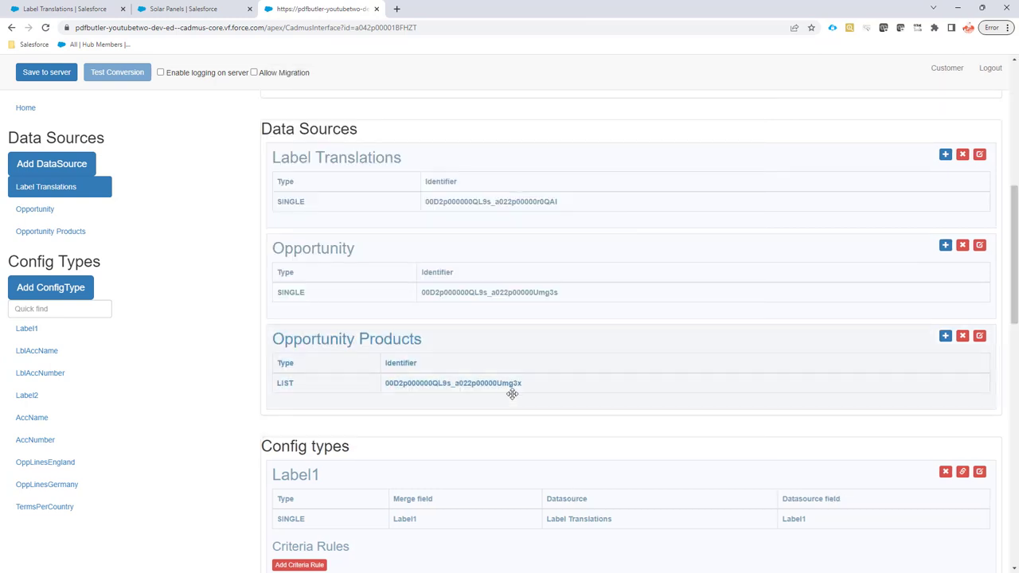
scroll(417, 328, "down", 1)
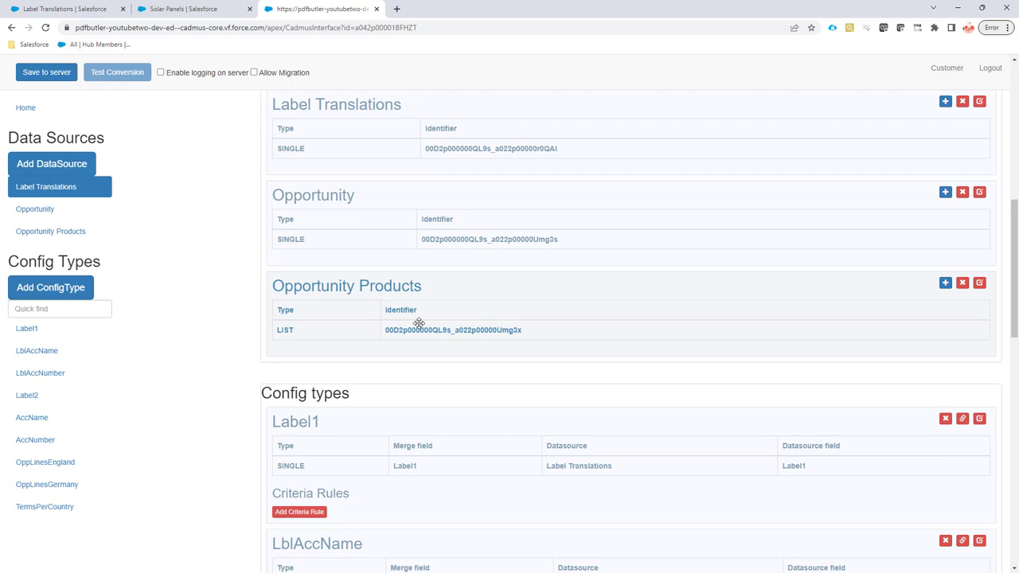
Copy the Label1 merge-field name from the Word template to the clipboard
key("alt+Tab")
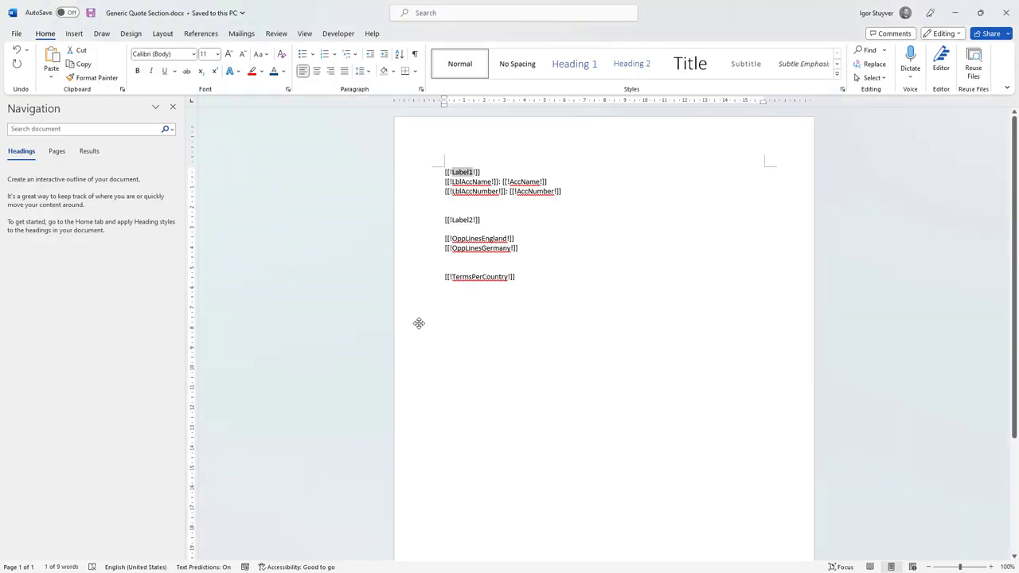
double_click(460, 173)
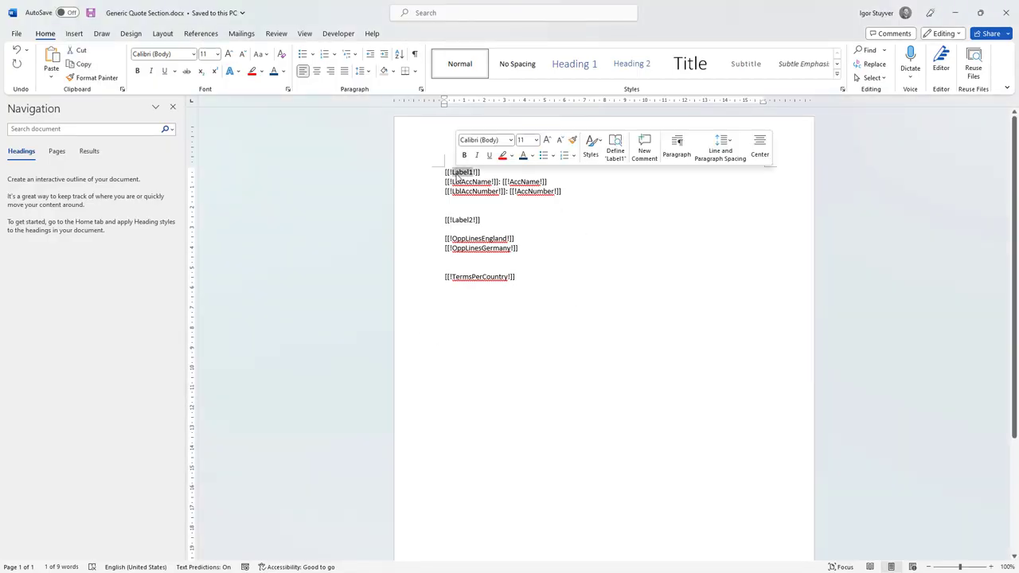
right_click(458, 175)
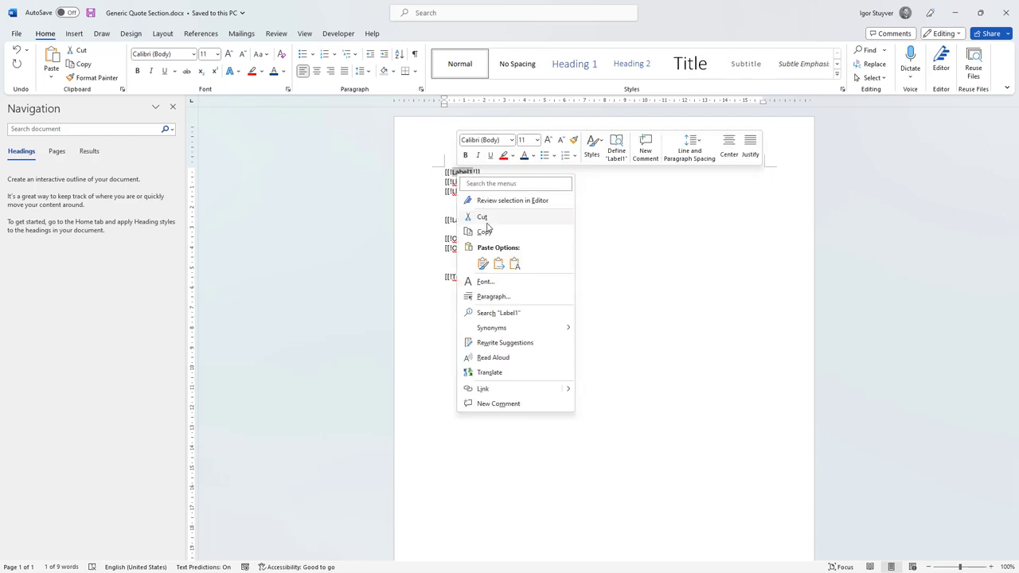
left_click(487, 230)
key("alt+Tab")
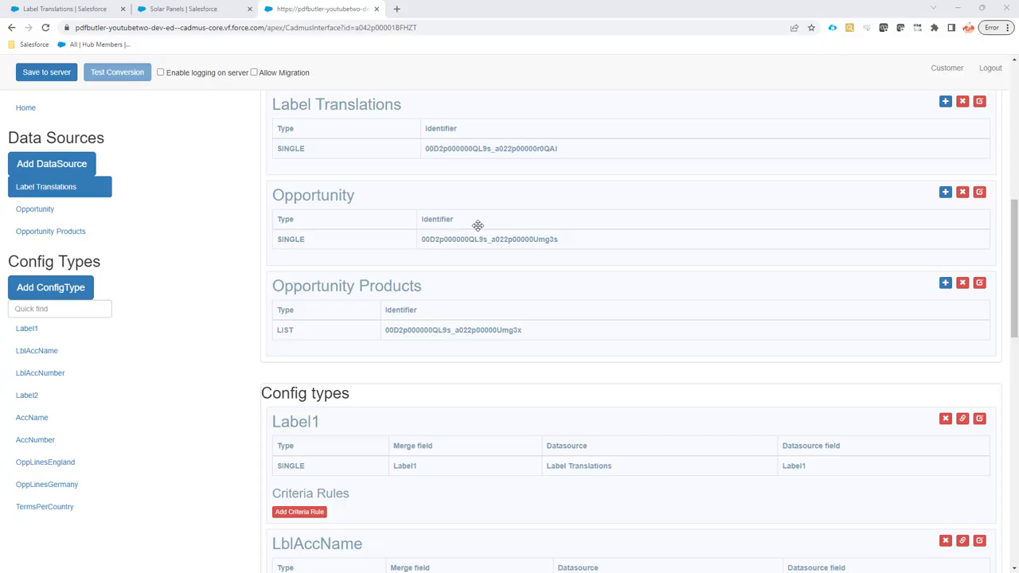
Draft a new Label1 config type using Label Translations field Label1 and merge field Label1
left_click(28, 291)
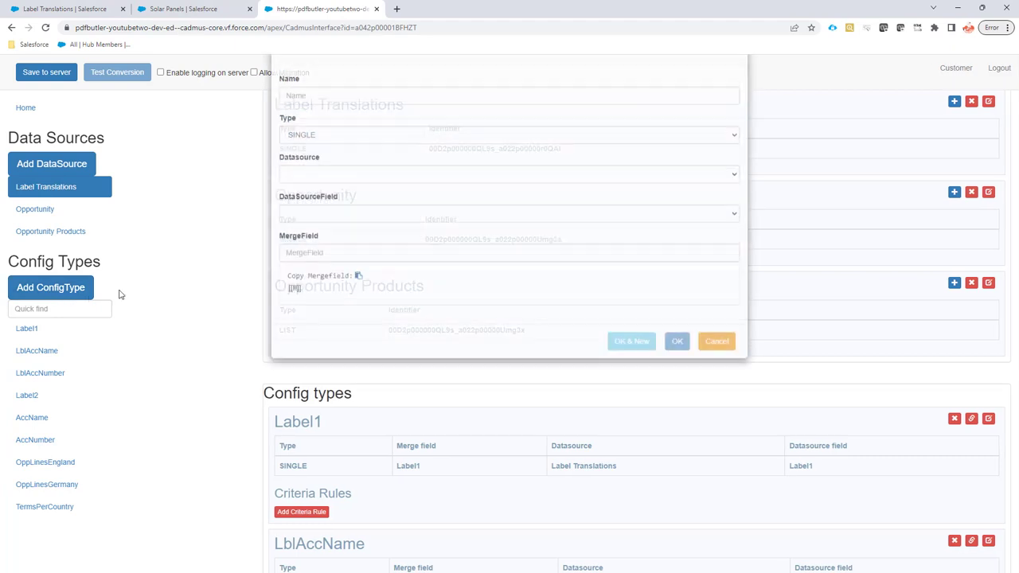
left_click(309, 132)
type("Label1")
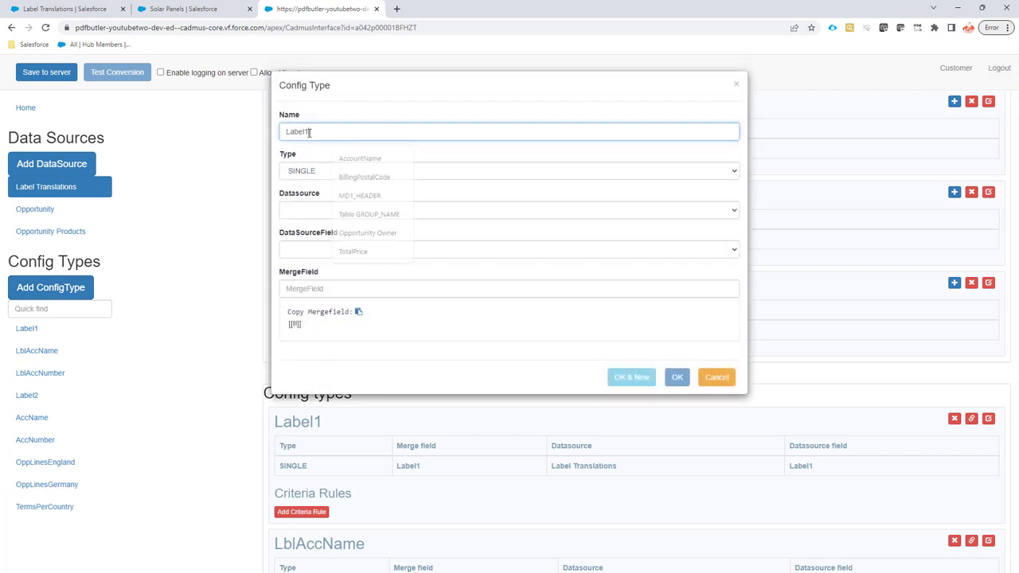
left_click(327, 210)
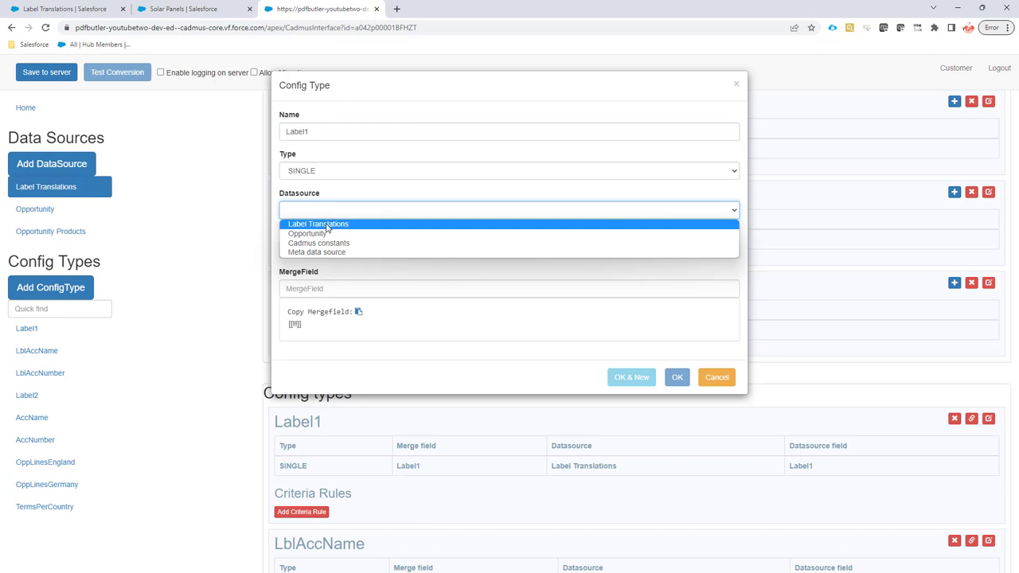
left_click(326, 226)
left_click(331, 249)
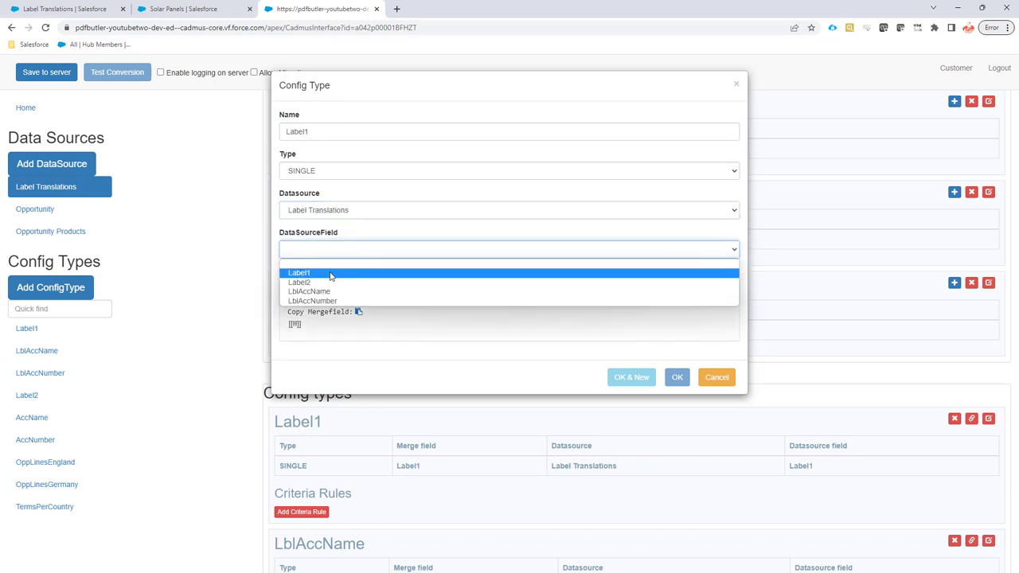
left_click(330, 273)
left_click(336, 291)
type("Label1")
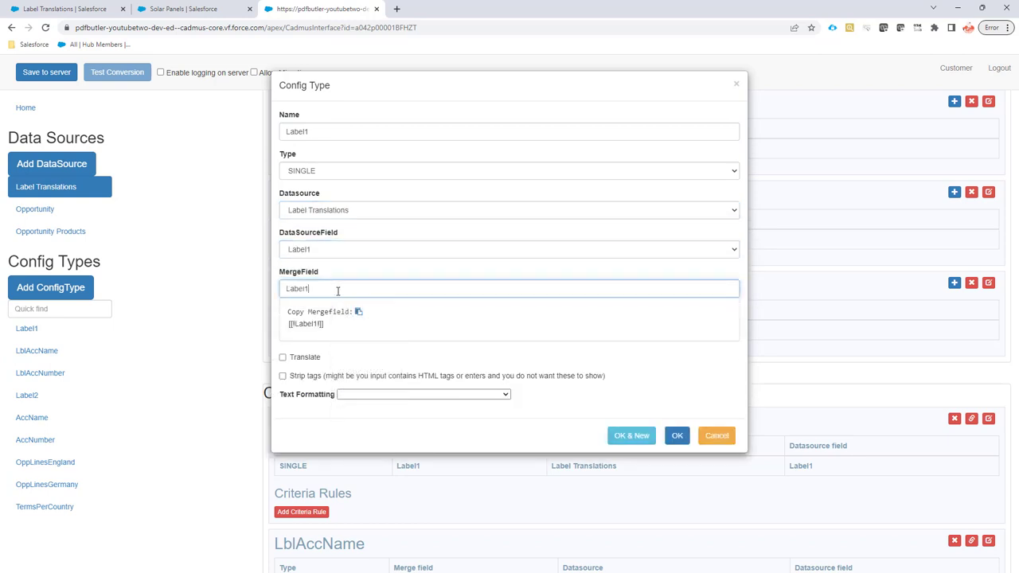
Discard the draft and open the existing Label1 config type for editing
left_click(717, 435)
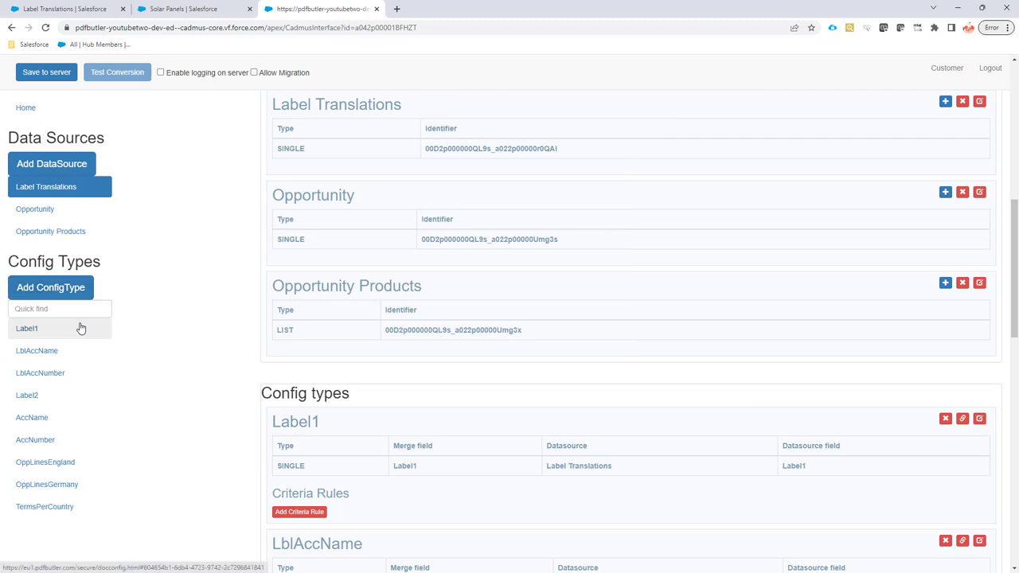
left_click(80, 328)
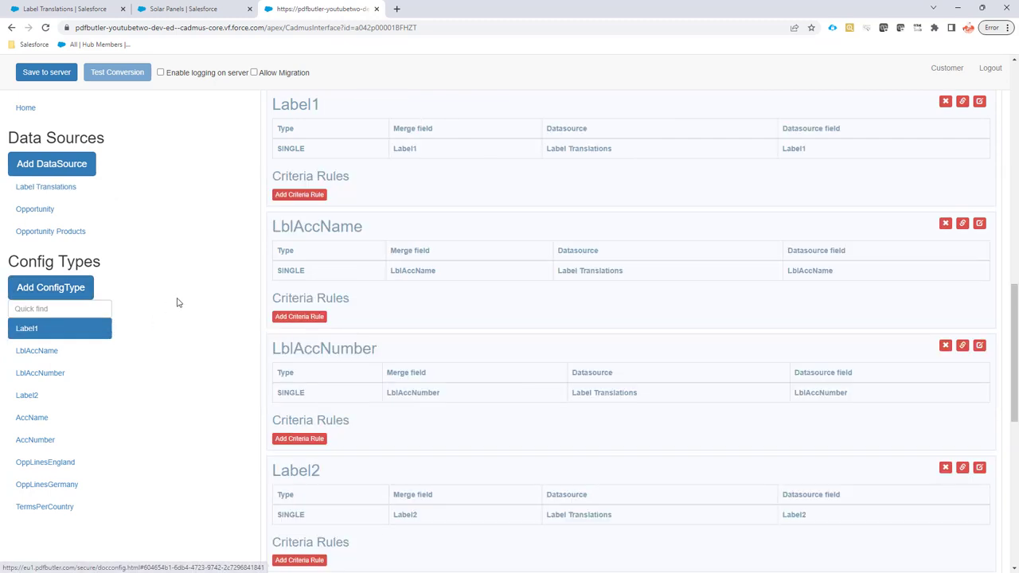
left_click(979, 101)
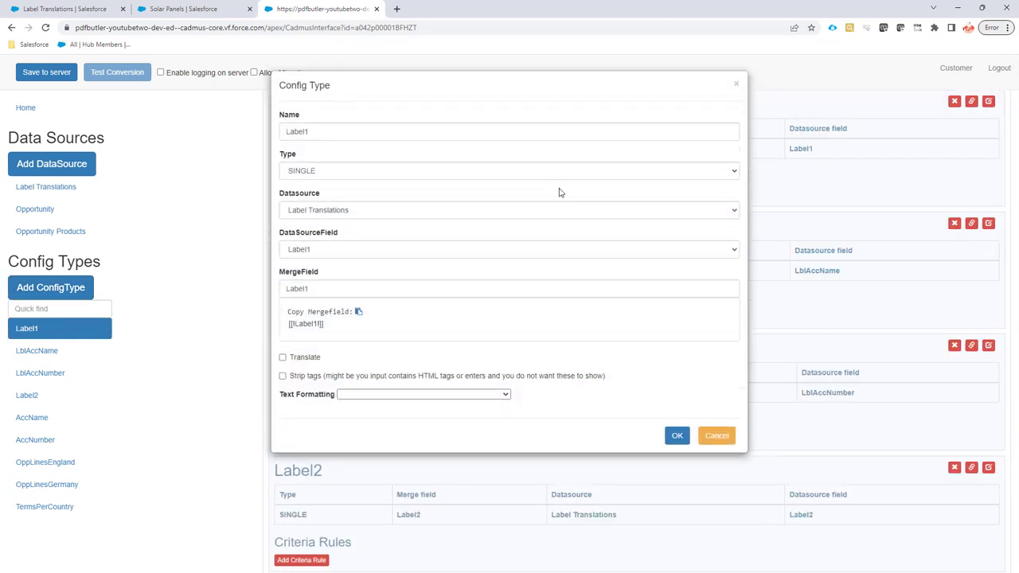
Close the quote preview and save Solar Panels with its Locale changed to de_DE
left_click(199, 9)
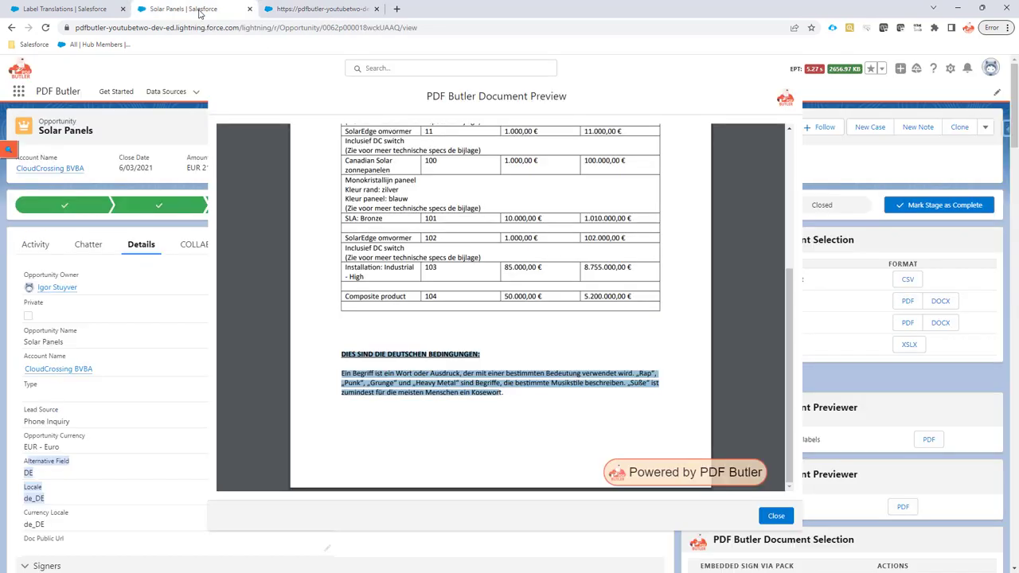
left_click(775, 516)
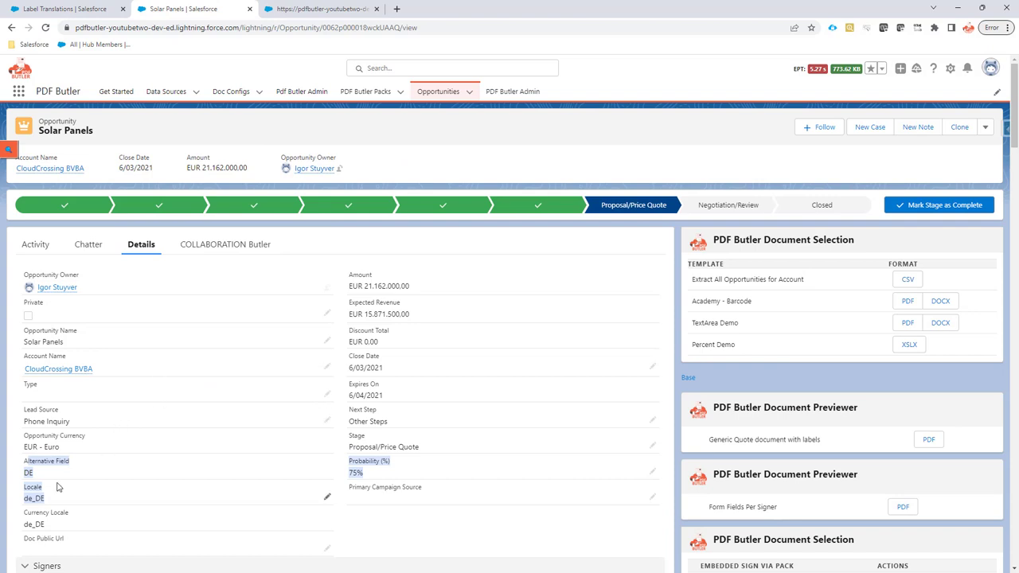
left_click(34, 496)
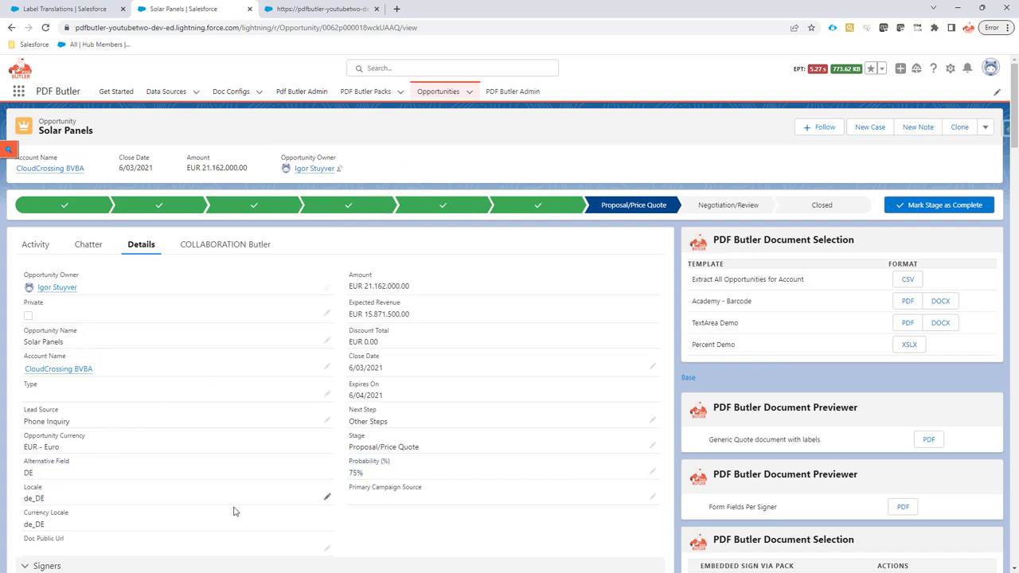
left_click(326, 498)
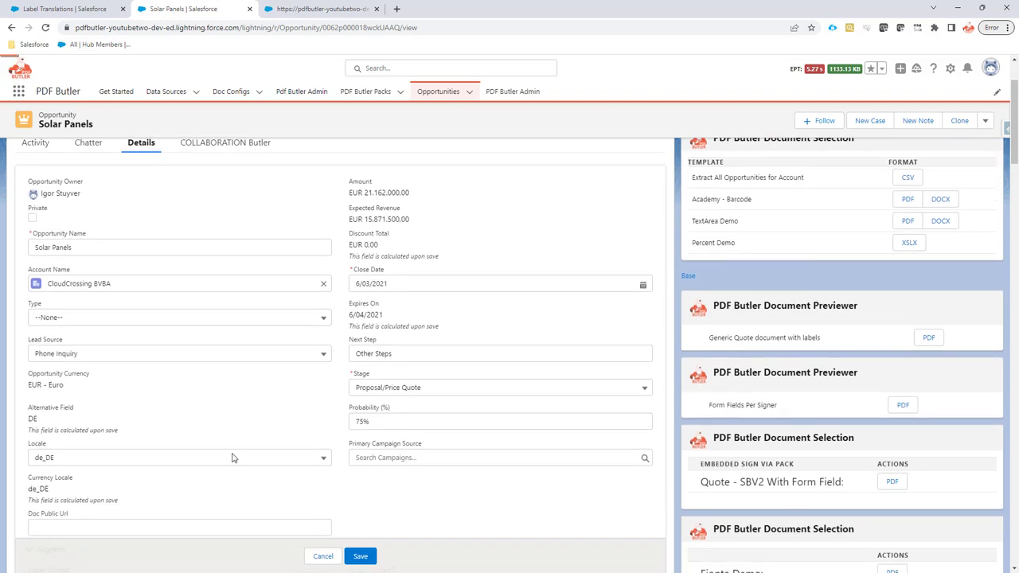
left_click(233, 457)
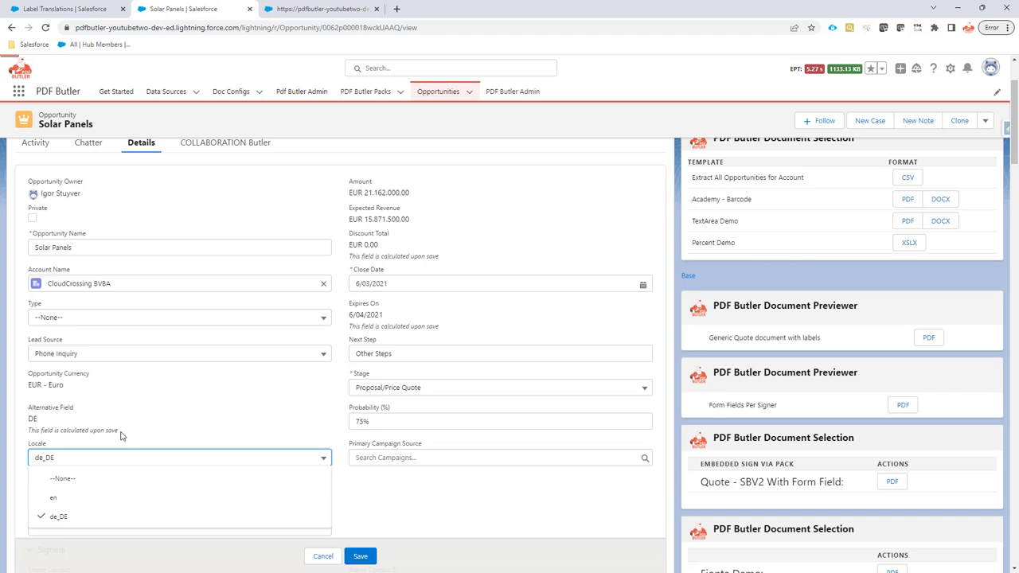
left_click(65, 517)
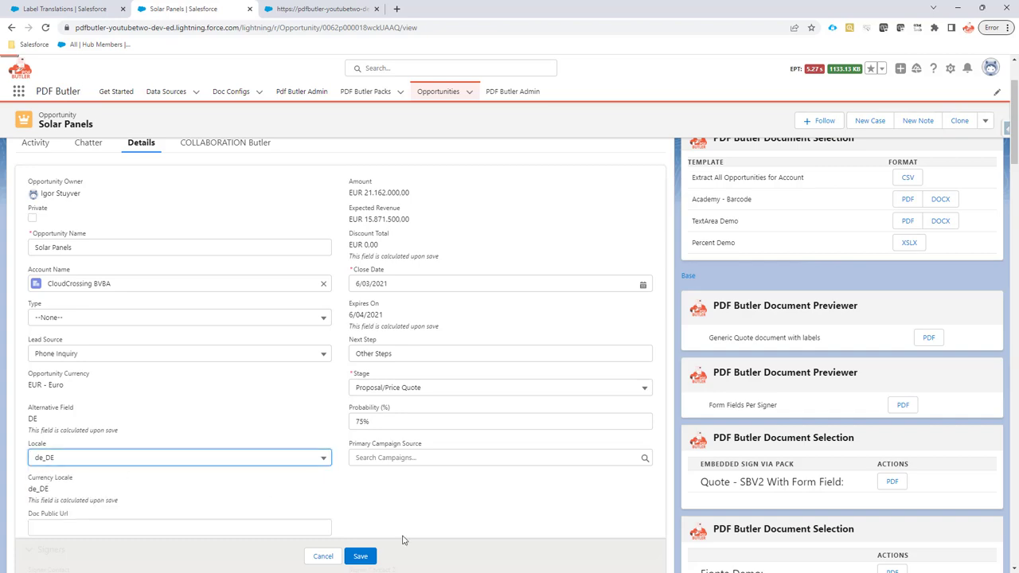
left_click(360, 556)
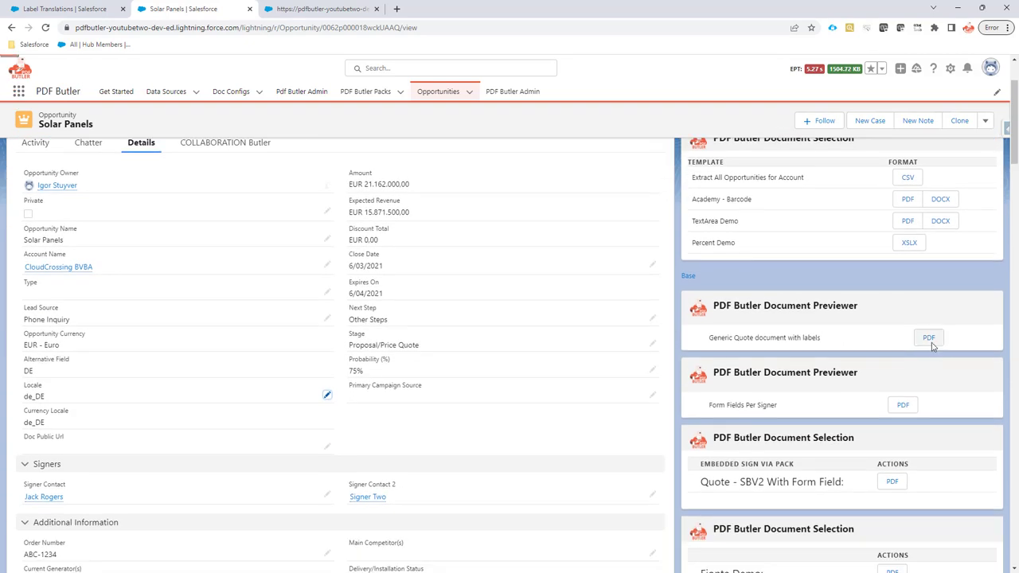
Preview 'Generic Quote document with labels' and mark its German header, account and products labels
left_click(926, 339)
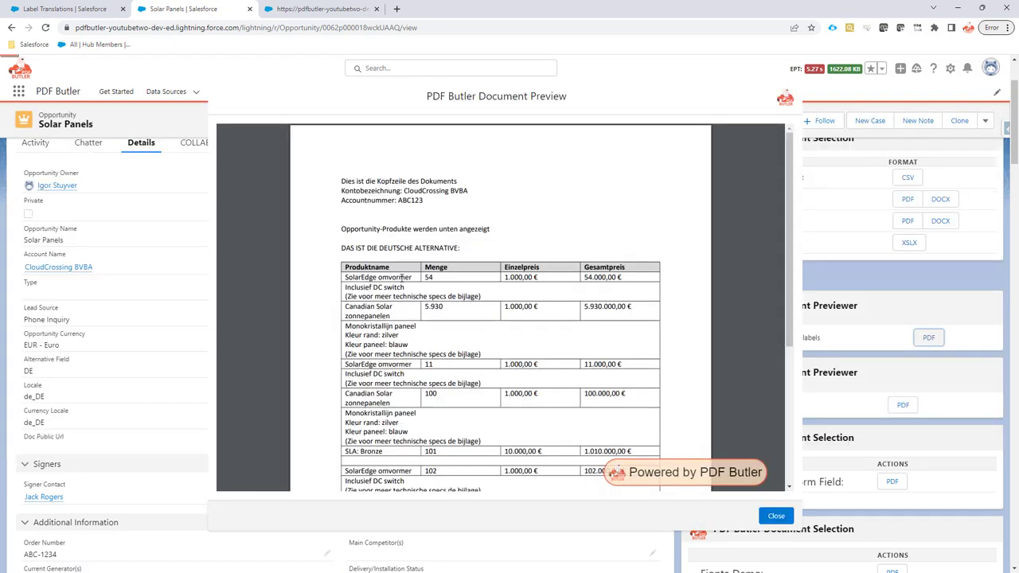
left_click_drag(342, 183, 452, 183)
left_click_drag(342, 194, 390, 193)
left_click_drag(357, 229, 379, 203)
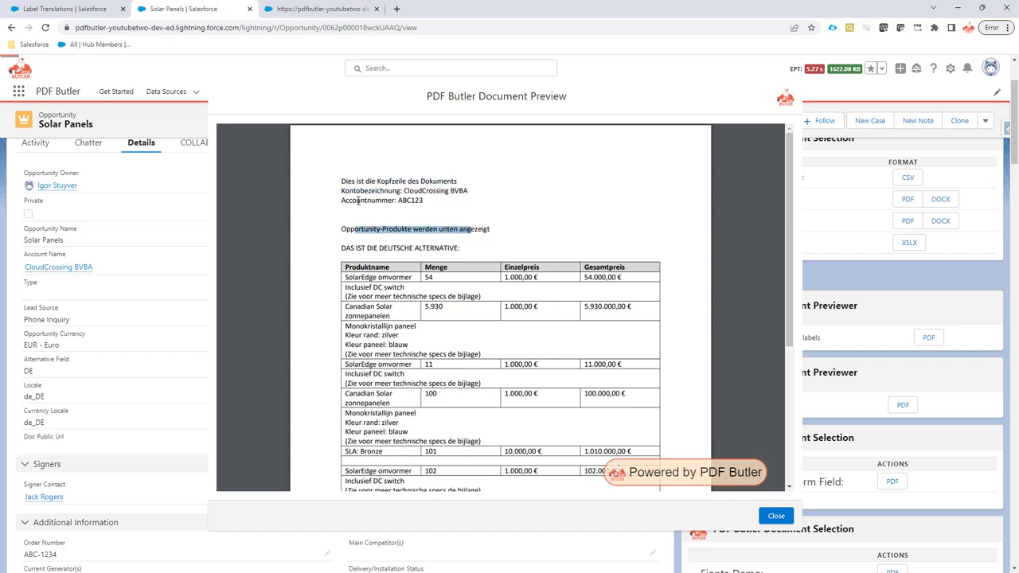
Check the German labels against the de_DE rows, such as Kontobezeichnung, in Label Translations
left_click(38, 9)
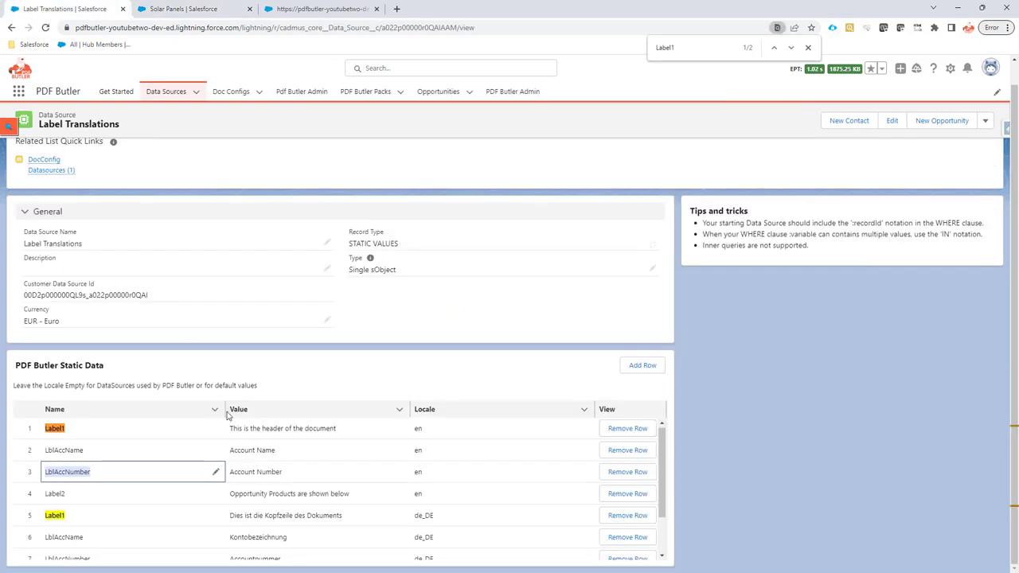
scroll(270, 443, "down", 2)
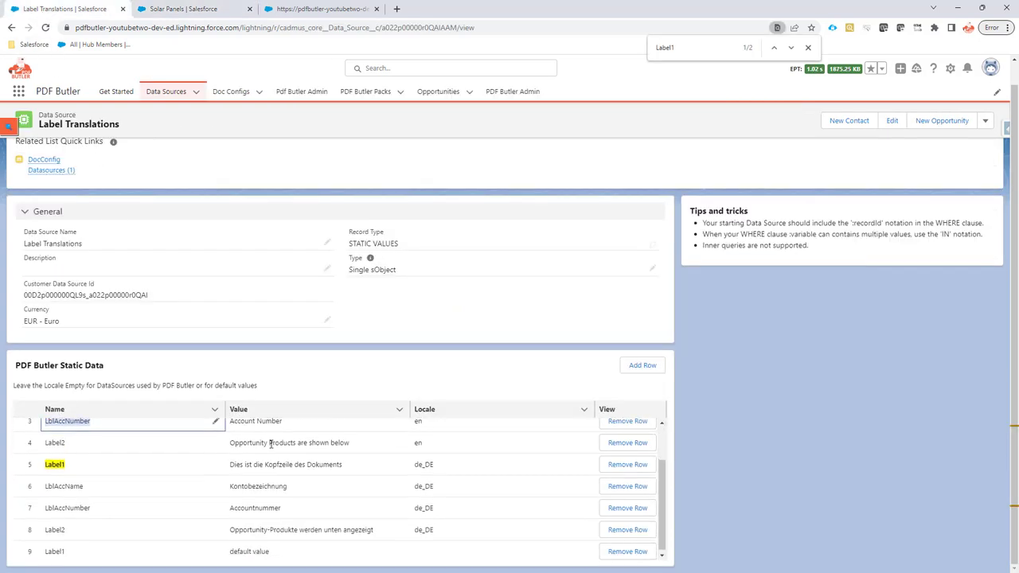
left_click(241, 506)
left_click(256, 483)
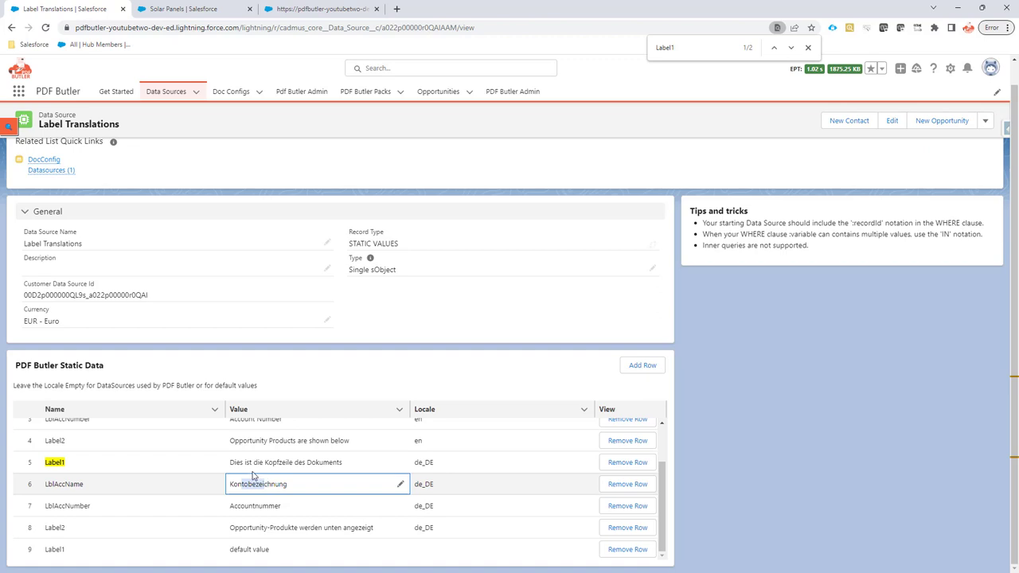
left_click_drag(245, 465, 278, 463)
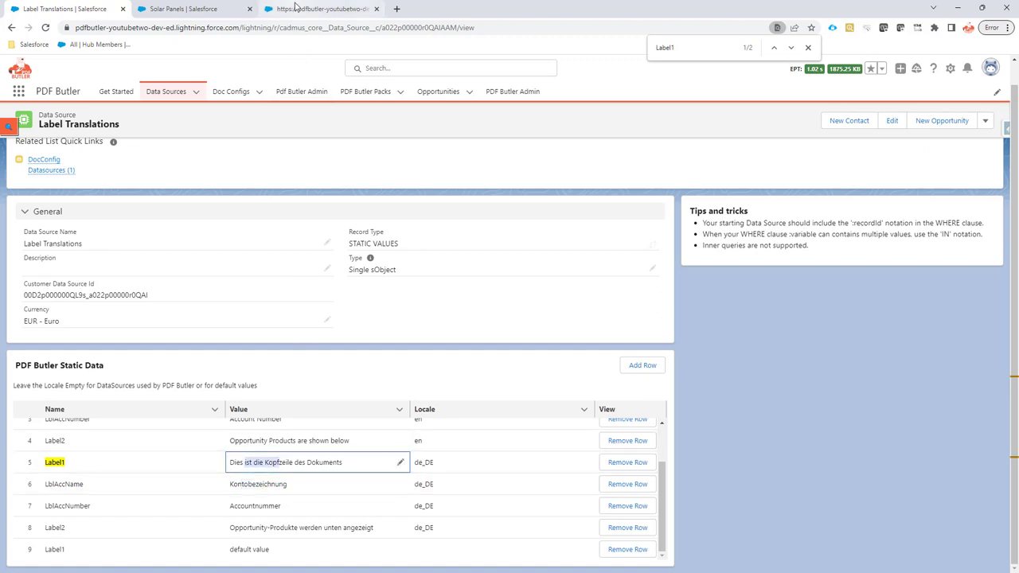
Close the German preview and save Solar Panels with Locale switched from de_DE to en
left_click(225, 9)
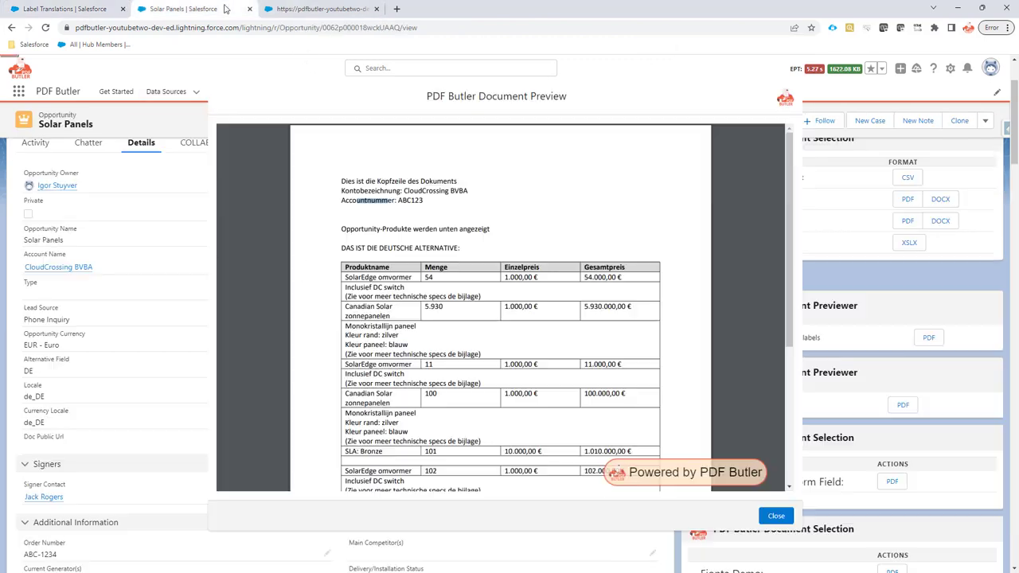
left_click(788, 516)
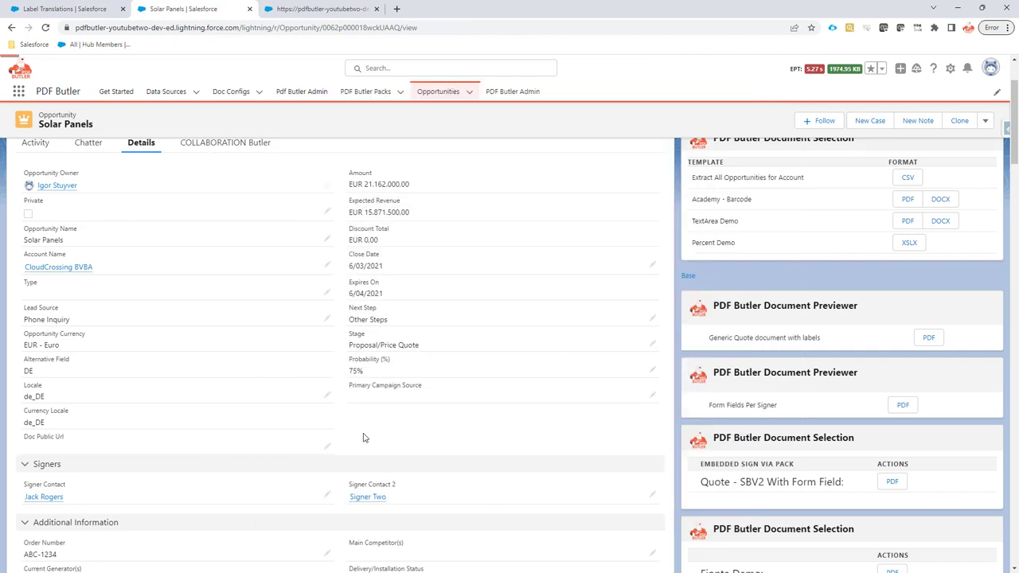
left_click(327, 396)
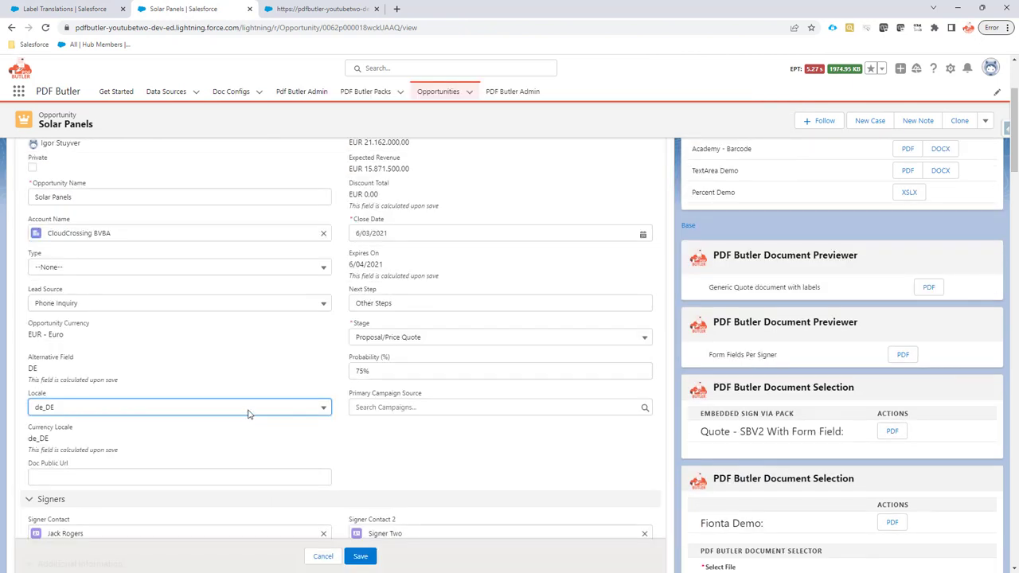
left_click(247, 411)
left_click(249, 450)
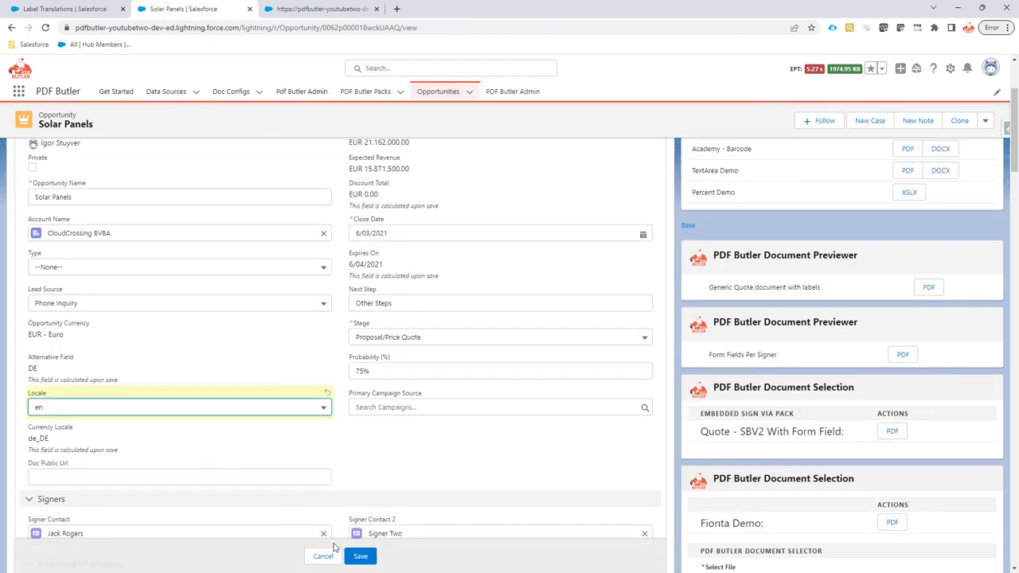
left_click(360, 557)
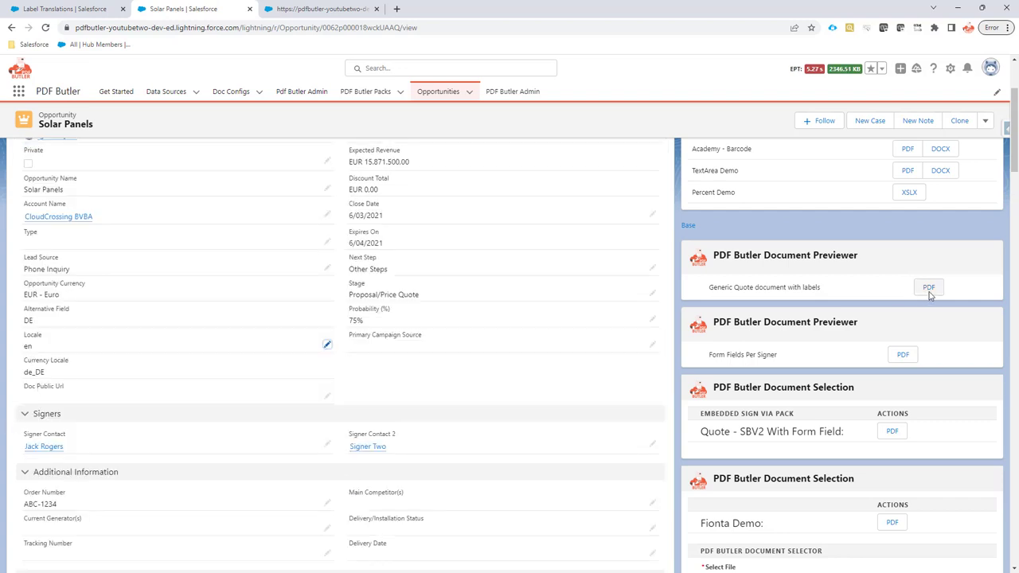
Regenerate the labelled quote PDF and mark its English header, products and account labels
left_click(928, 440)
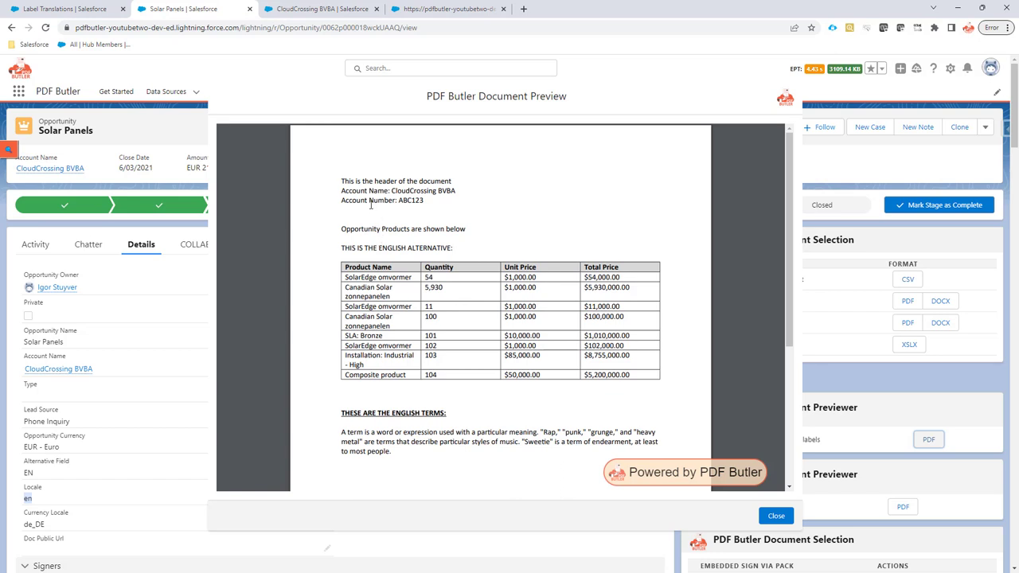
left_click_drag(343, 181, 408, 181)
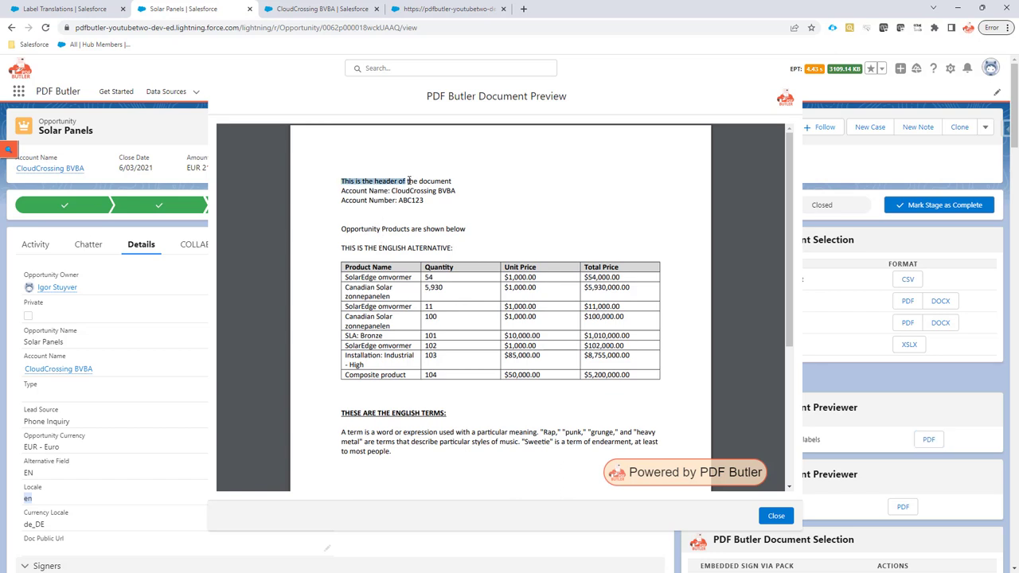
left_click_drag(350, 228, 441, 230)
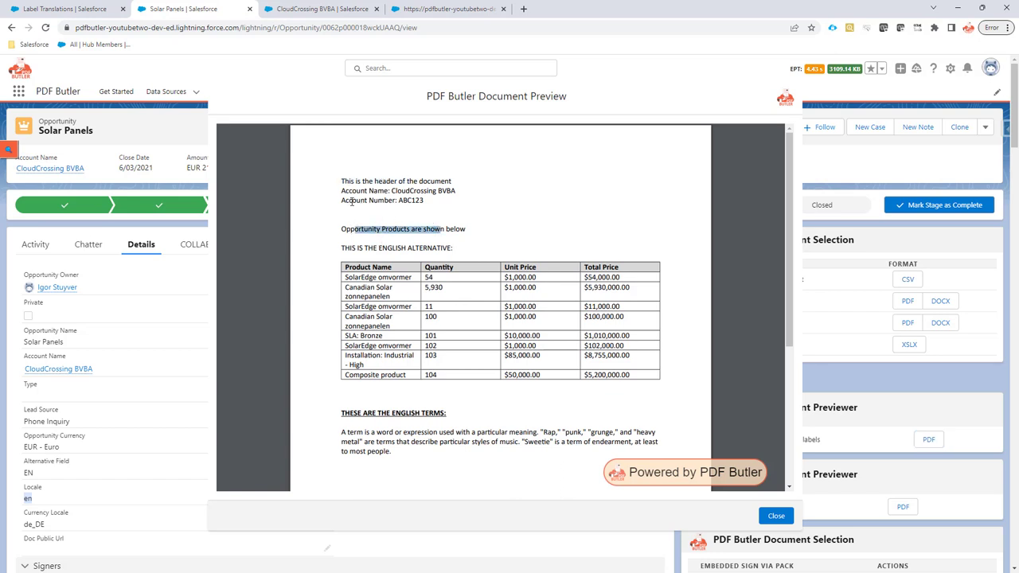
left_click_drag(345, 201, 376, 192)
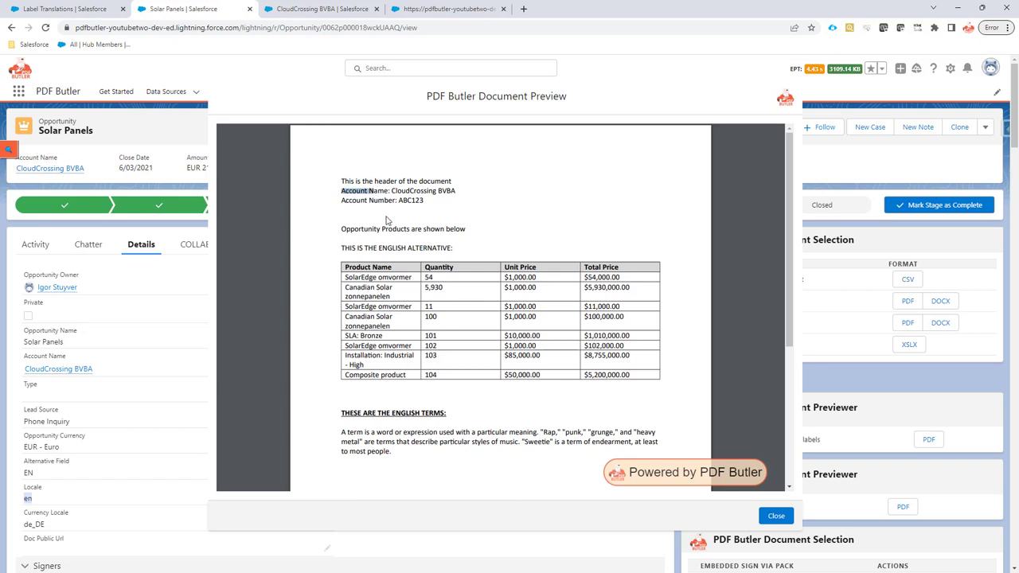